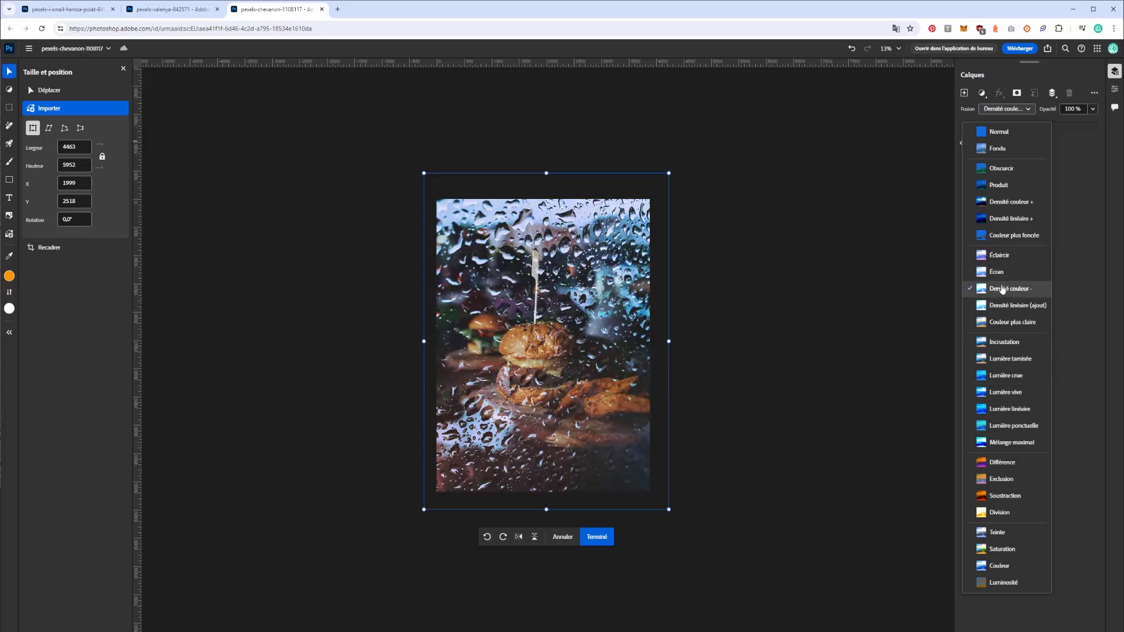
Set the placed raindrop image's blend mode to Écran and its opacity to 40 %
click(1001, 278)
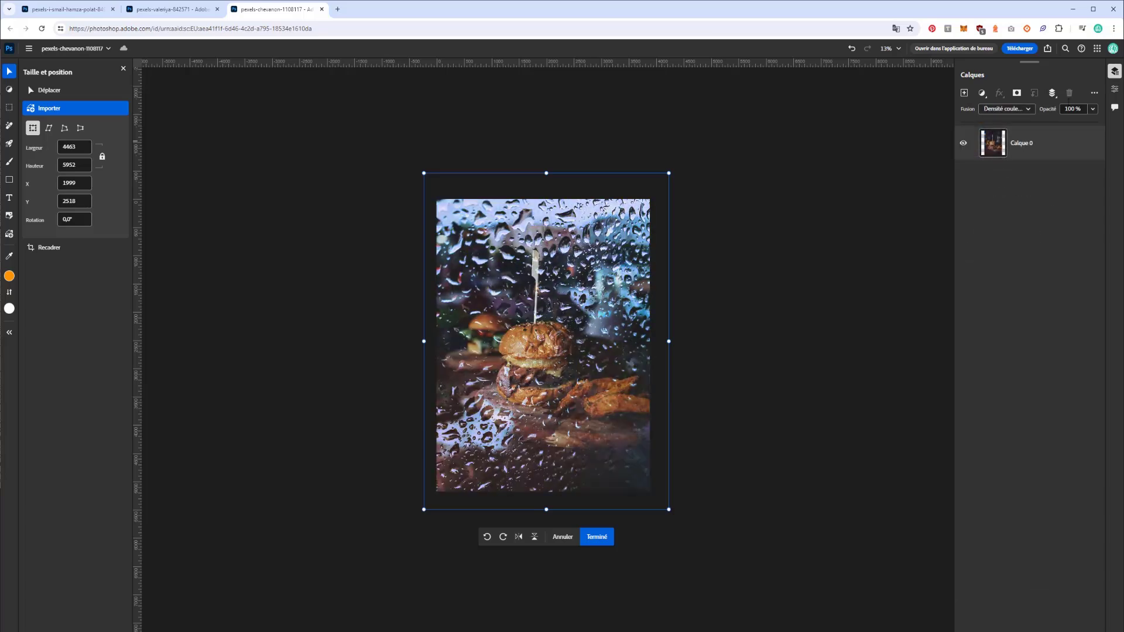
click(1007, 108)
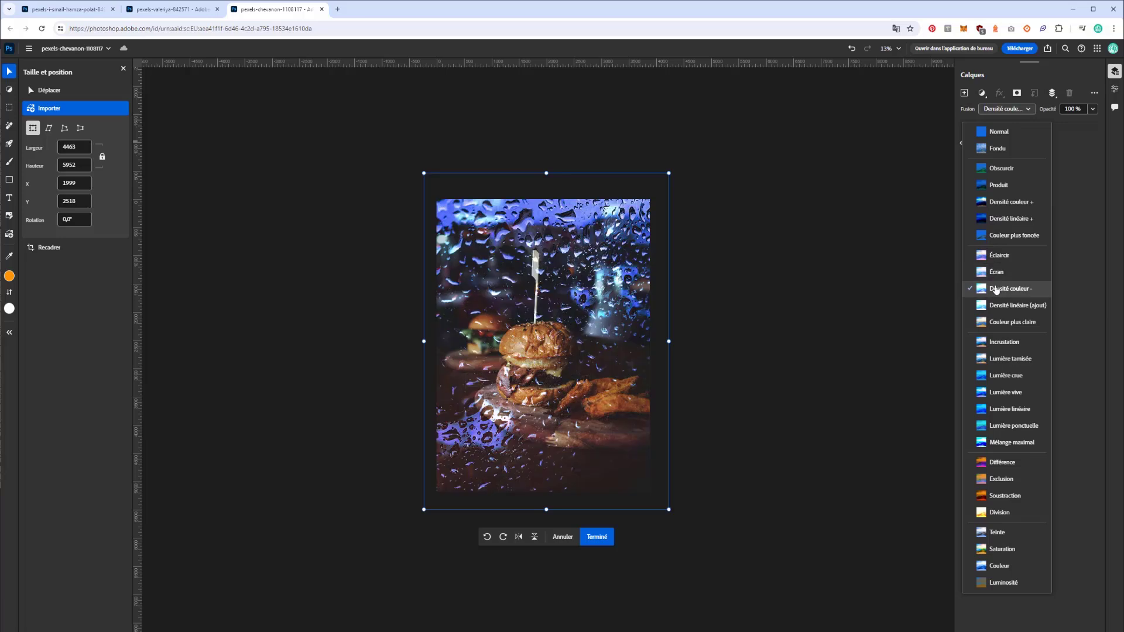
click(997, 276)
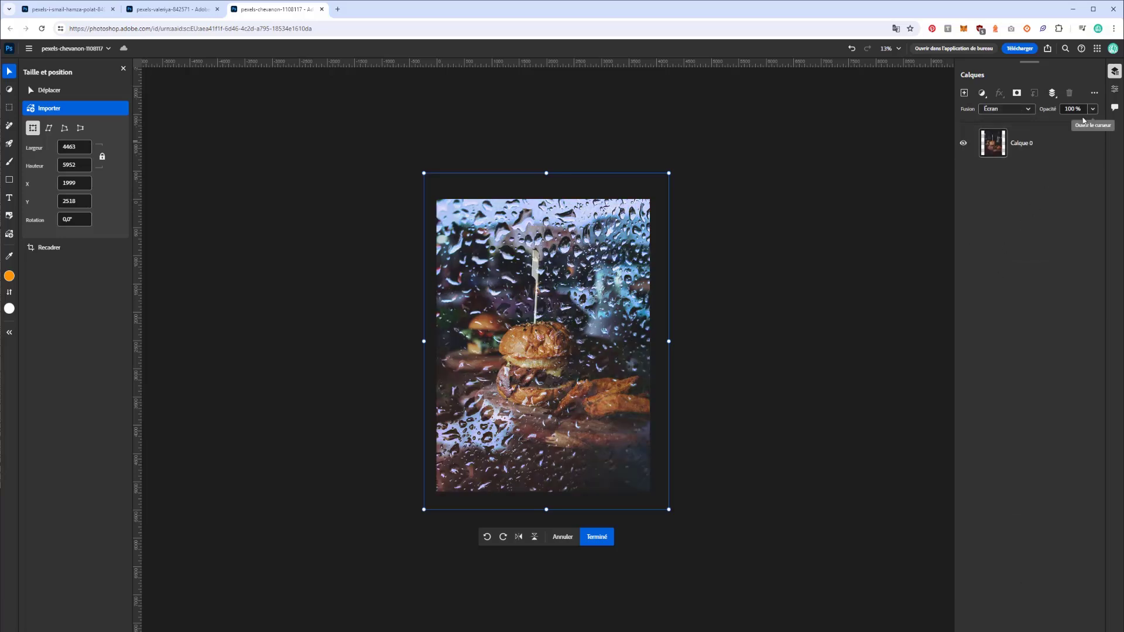
click(1094, 110)
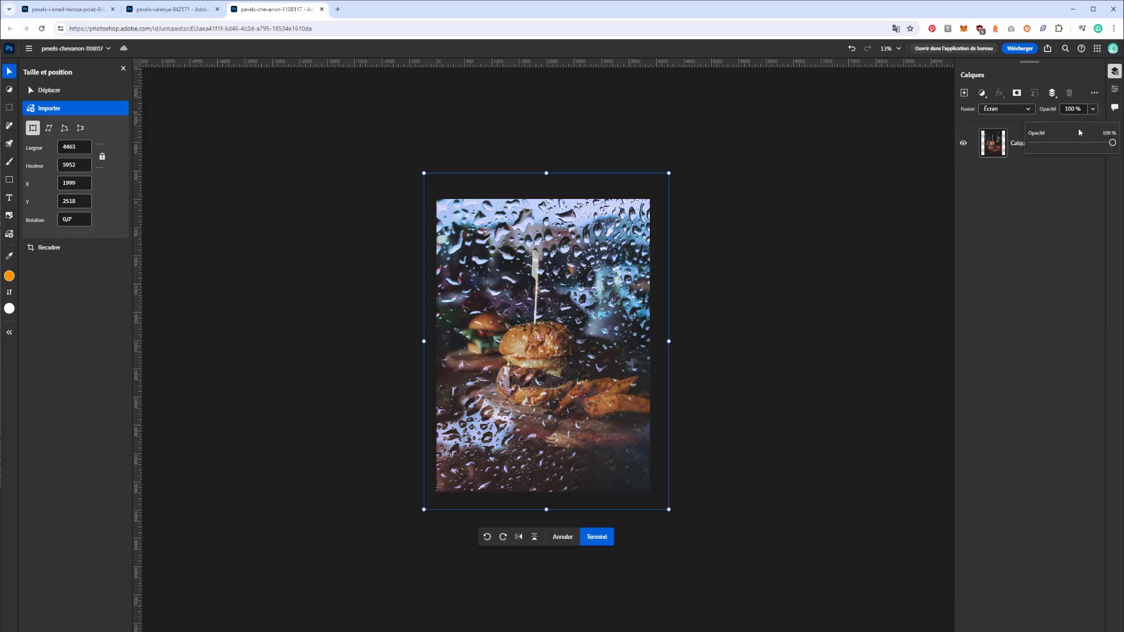
drag(1058, 144, 1065, 142)
click(1049, 212)
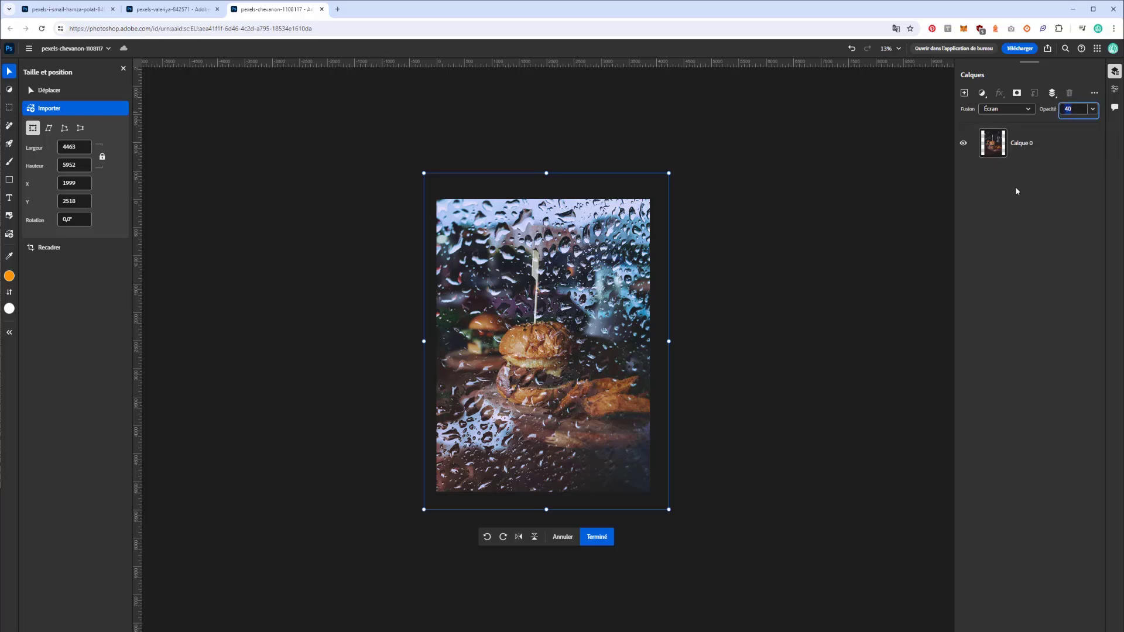
Commit the raindrop image's placement and set the pexels-didsss-6832327 layer's opacity to 58 %
click(874, 172)
scroll(943, 217, up, 2)
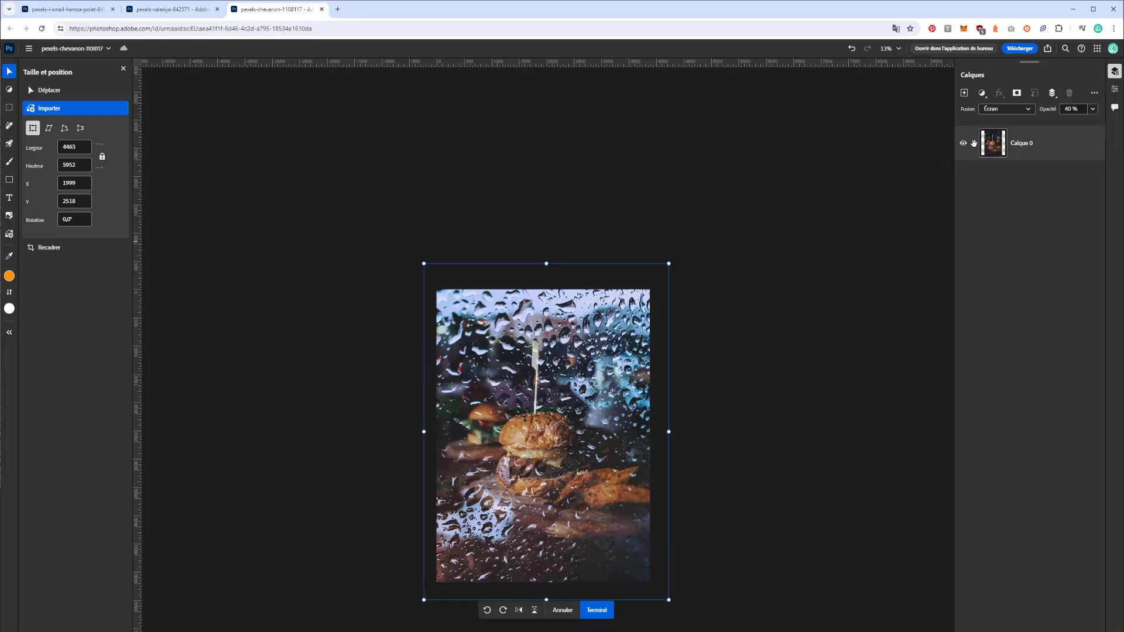
click(1027, 147)
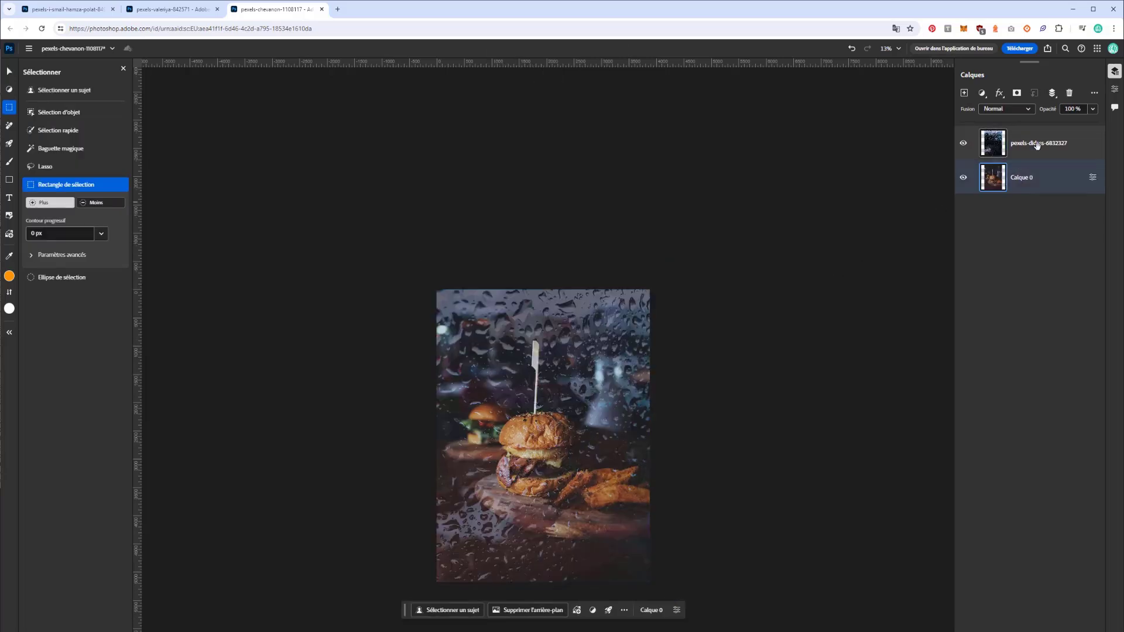
click(1036, 145)
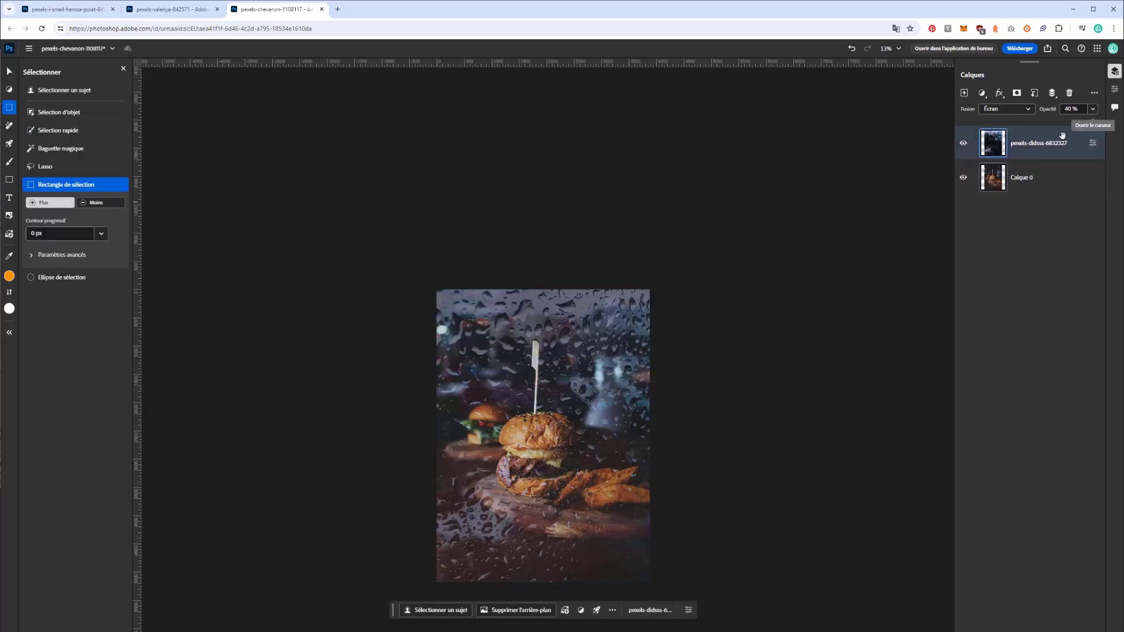
click(1093, 109)
mouse_move(1066, 144)
mouse_down()
mouse_move(1090, 143)
mouse_move(1080, 144)
mouse_up()
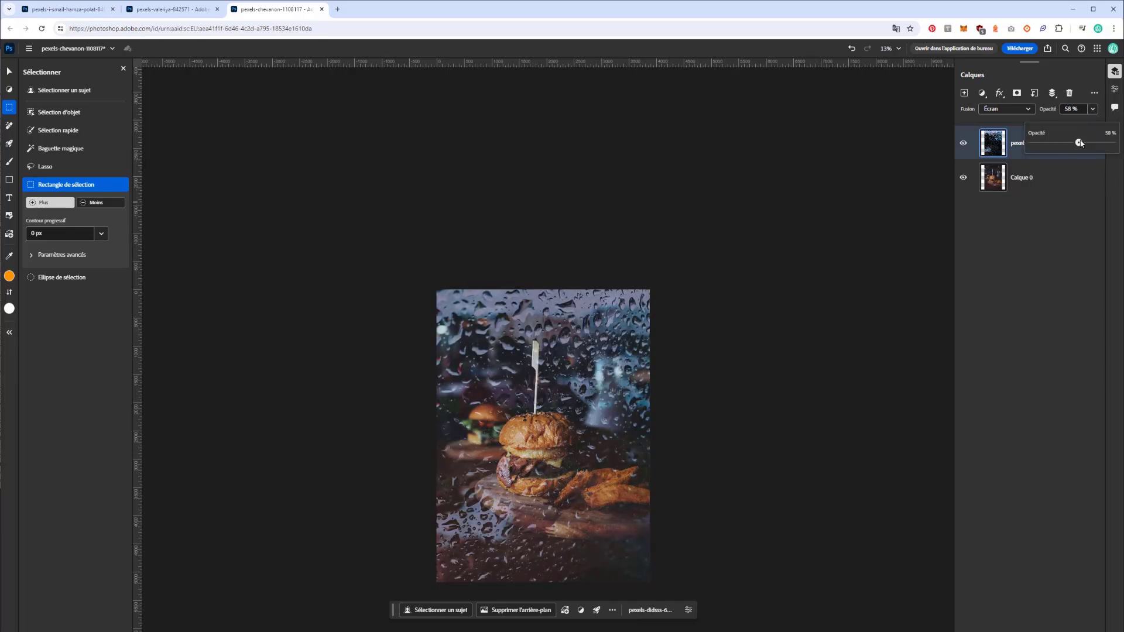
Add a clipped Niveaux adjustment to the raindrop layer with midtones 0,92, white point 213, a raised black point and 63 % opacity
click(982, 94)
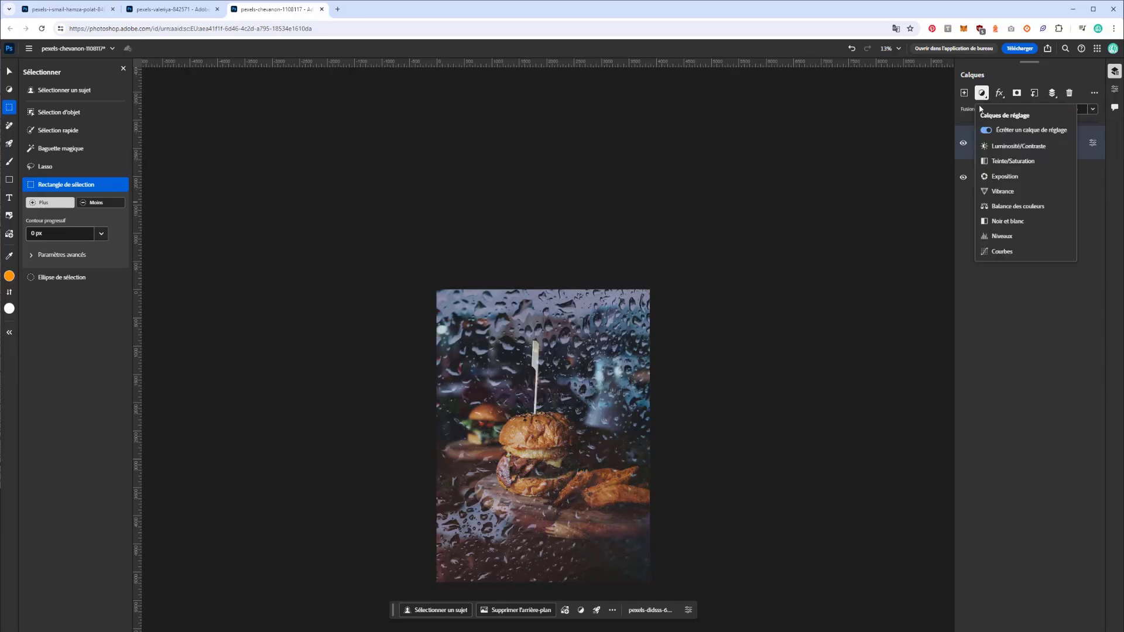
click(996, 237)
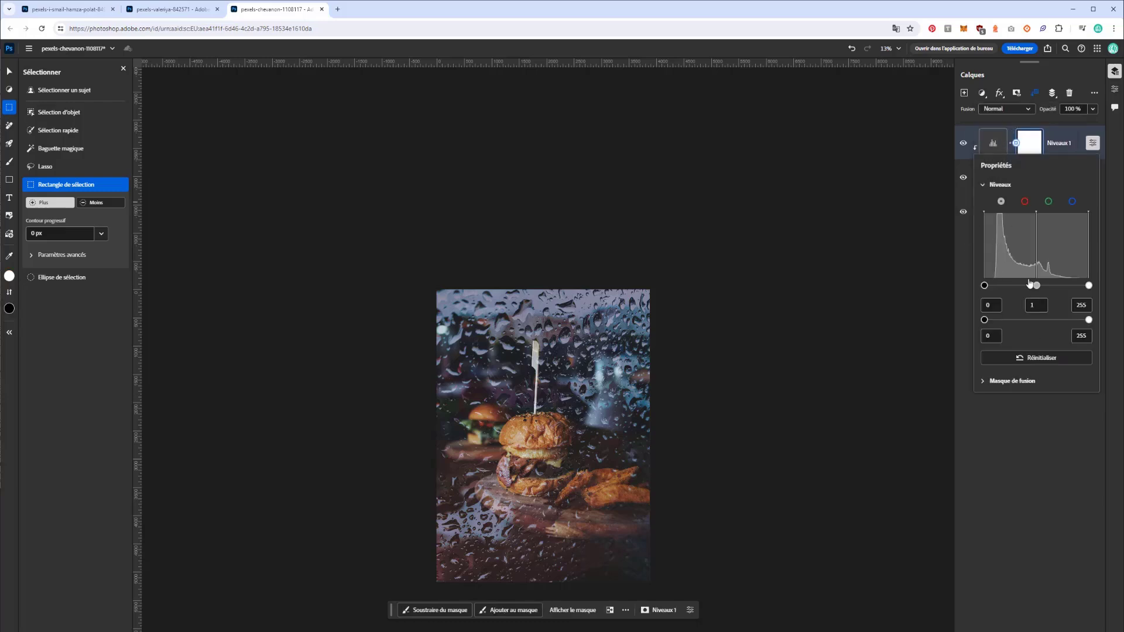
mouse_move(1036, 287)
mouse_down()
mouse_move(1089, 286)
mouse_move(1075, 287)
mouse_up()
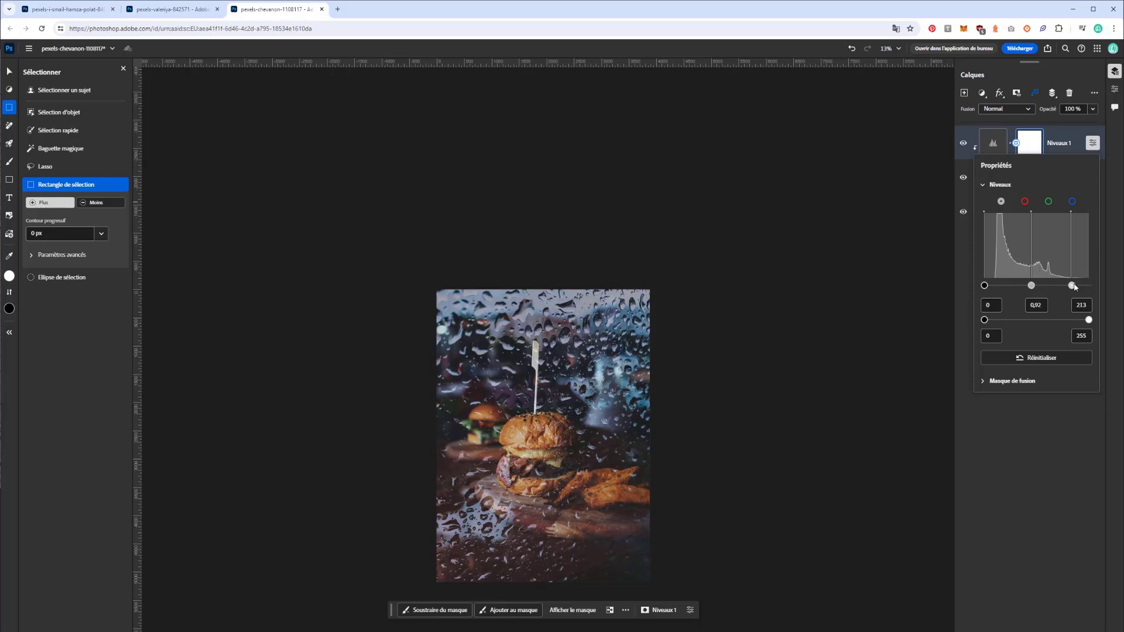
drag(984, 285, 997, 287)
click(781, 334)
scroll(783, 339, down, 3)
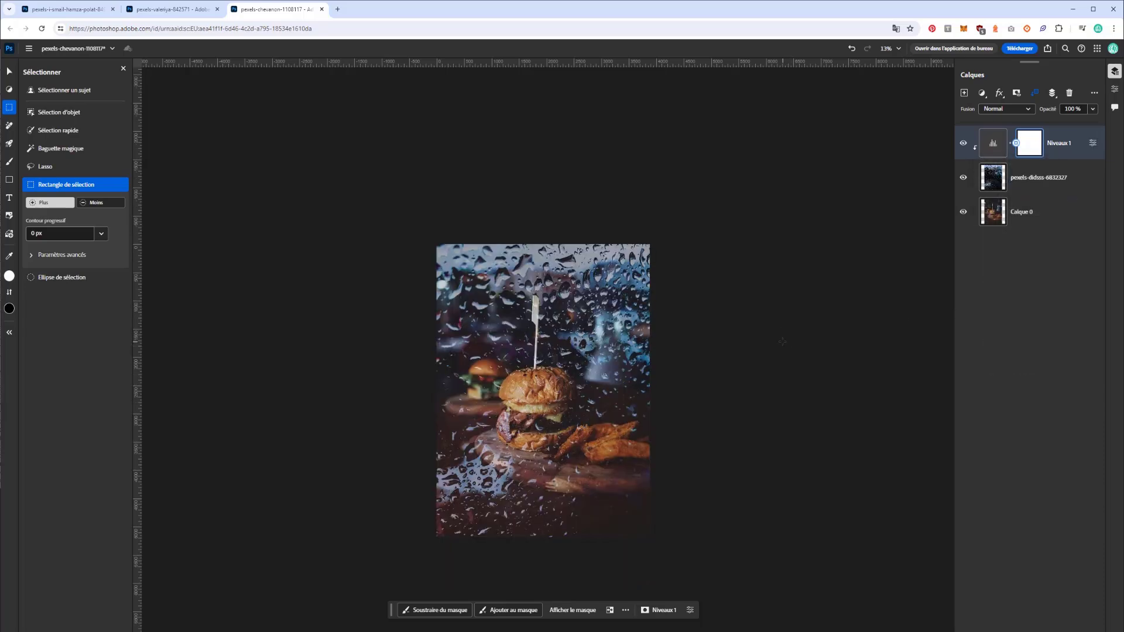
scroll(783, 341, up, 1)
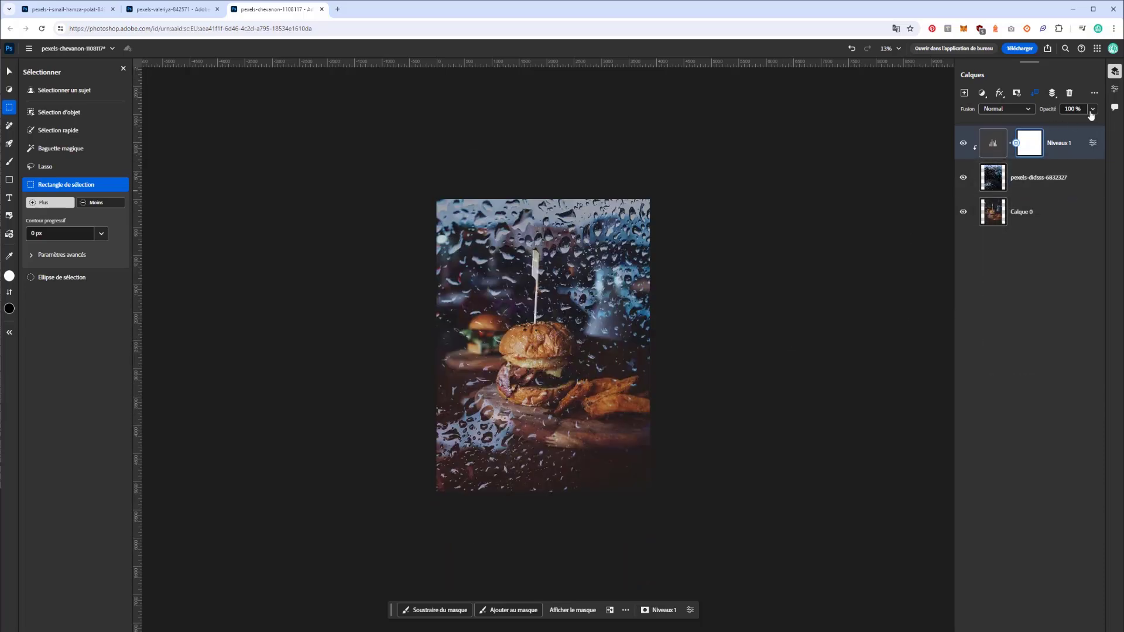
click(1093, 109)
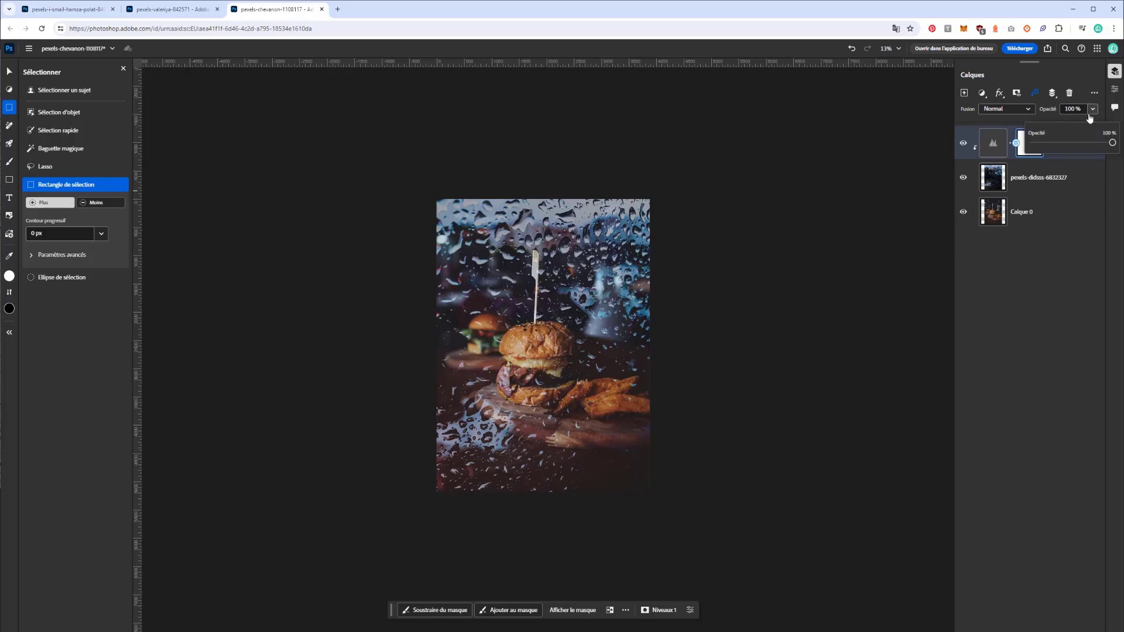
drag(1097, 143, 1081, 143)
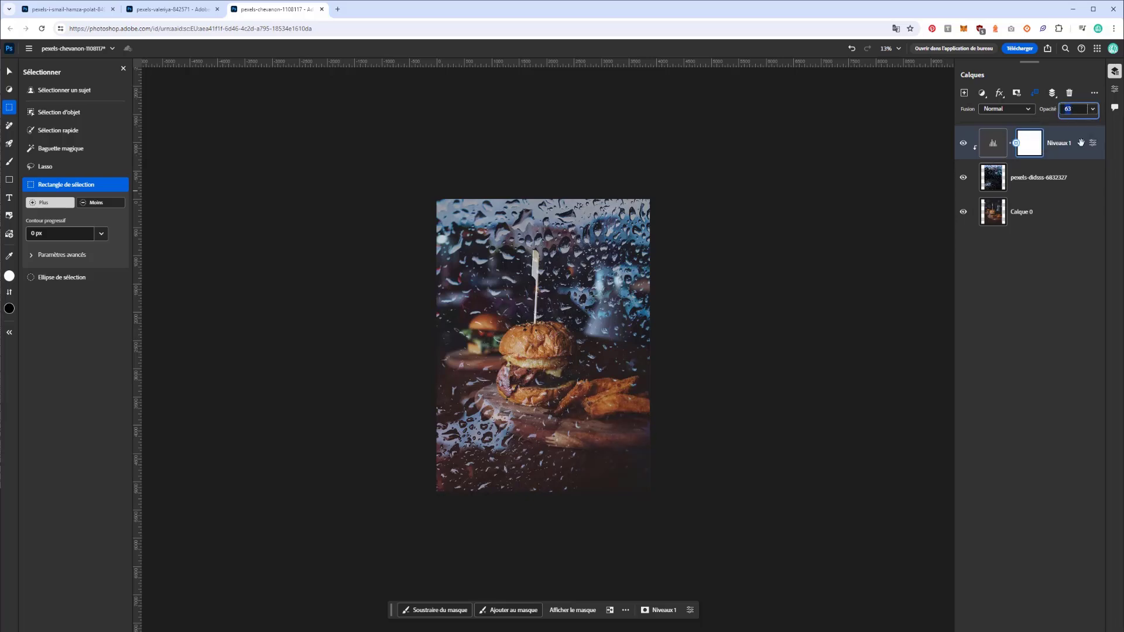
Hide the Niveaux and raindrop layers and add an empty layer directly above the burger photo's layer
click(963, 143)
click(963, 177)
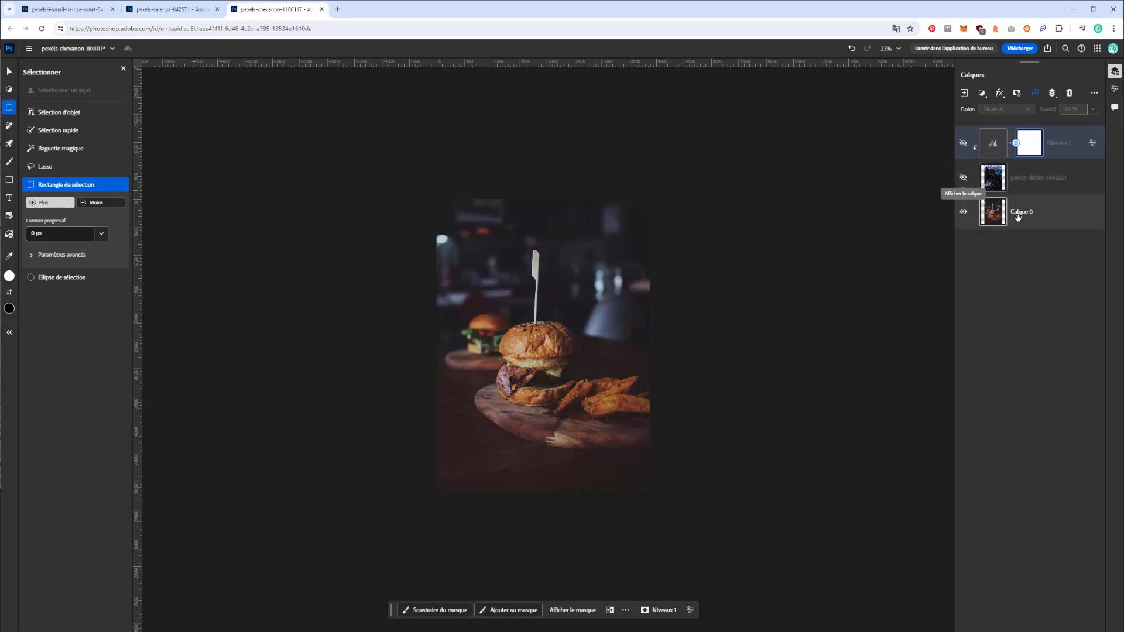
click(1034, 214)
click(965, 93)
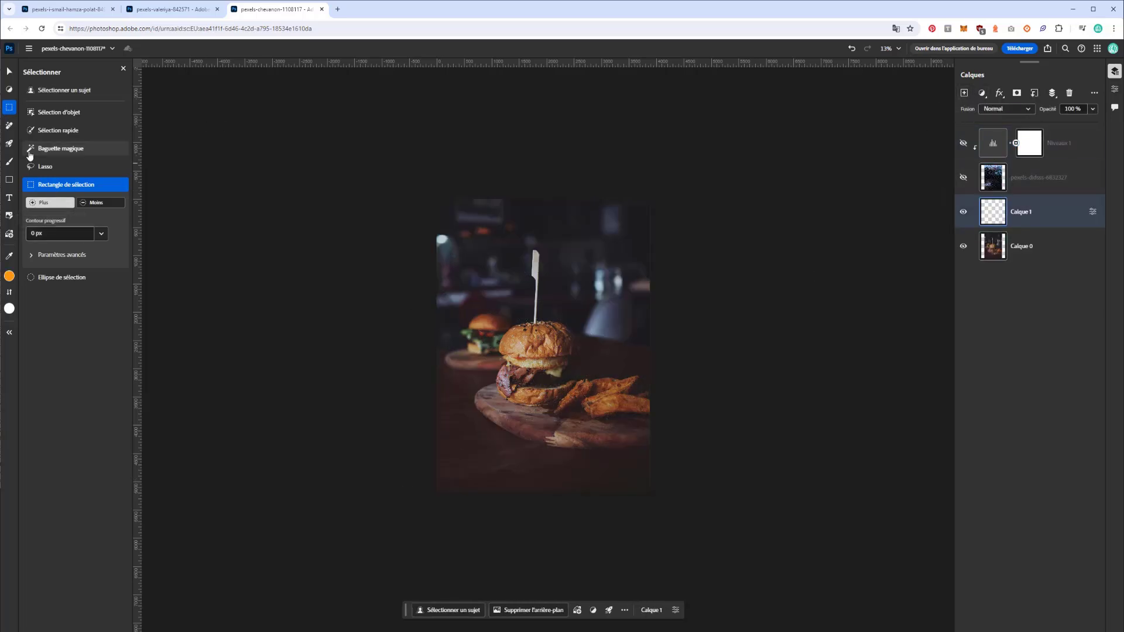
click(44, 166)
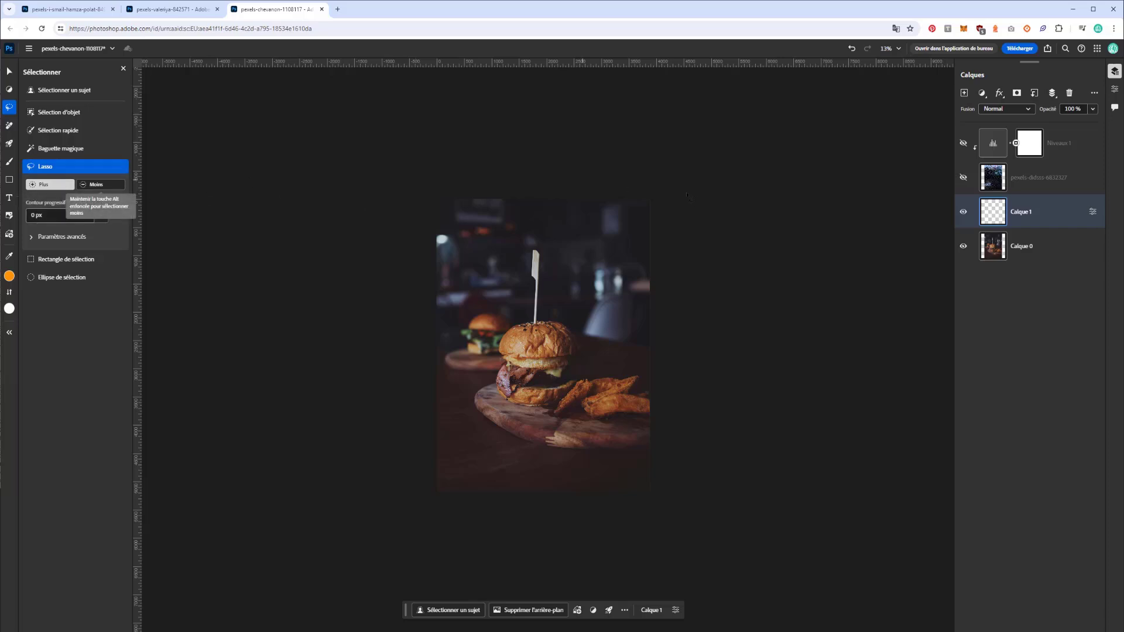
click(47, 246)
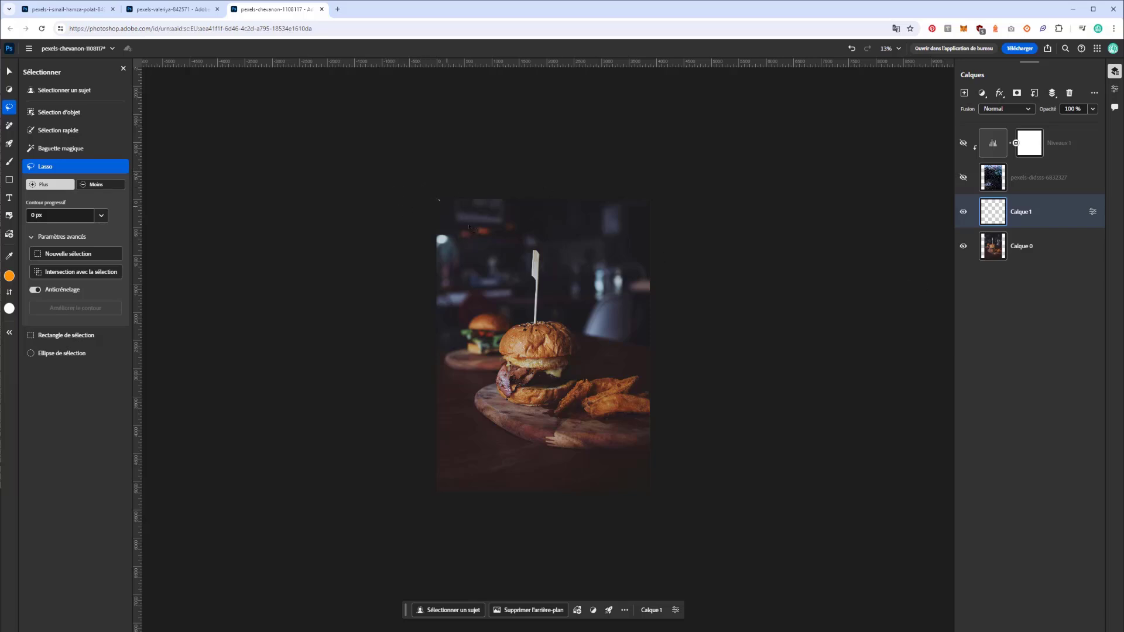
mouse_move(439, 200)
mouse_down()
mouse_move(721, 479)
mouse_move(487, 319)
mouse_move(432, 266)
mouse_move(436, 205)
mouse_up()
click(643, 463)
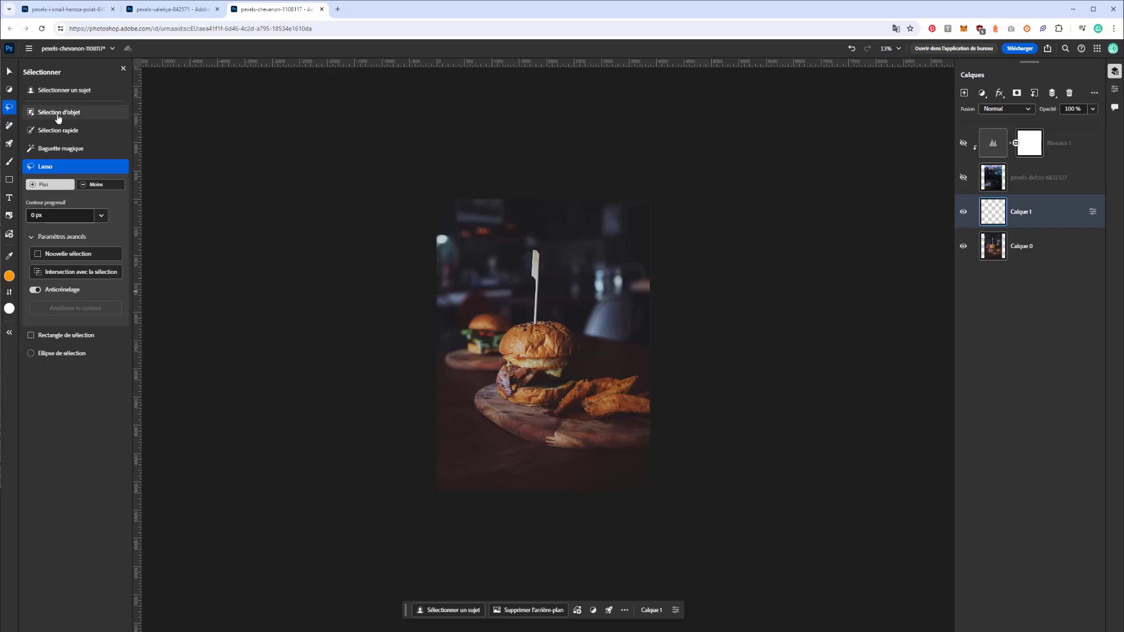
Select four narrow vertical strips spanning the full image height, spaced from near the left edge to just past the middle
click(56, 337)
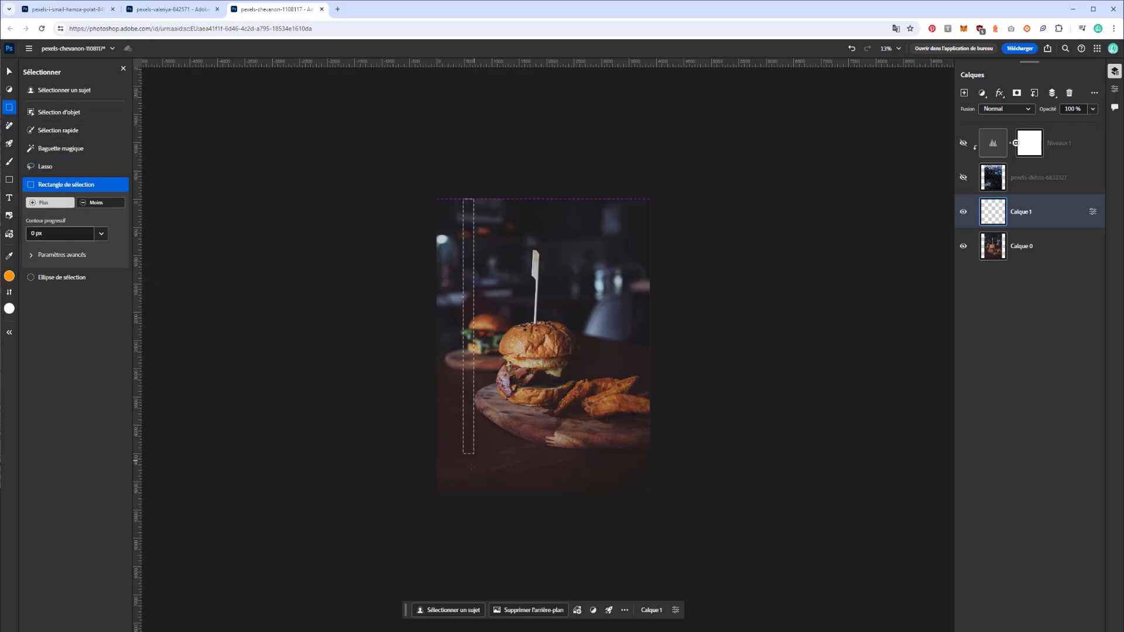
drag(469, 496, 469, 496)
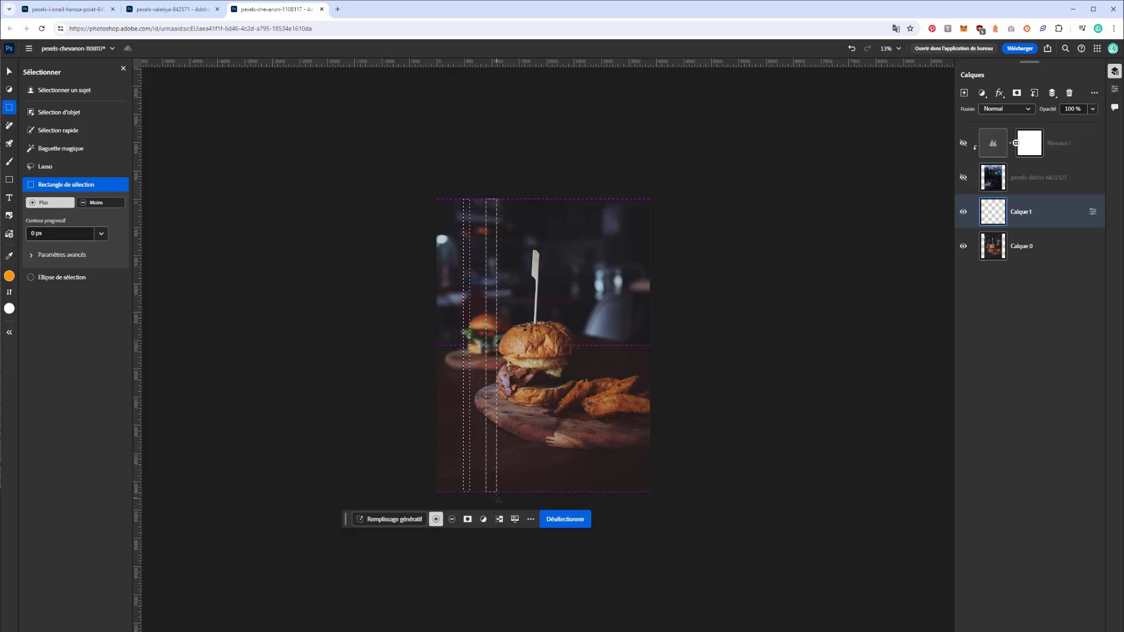
drag(496, 498, 496, 498)
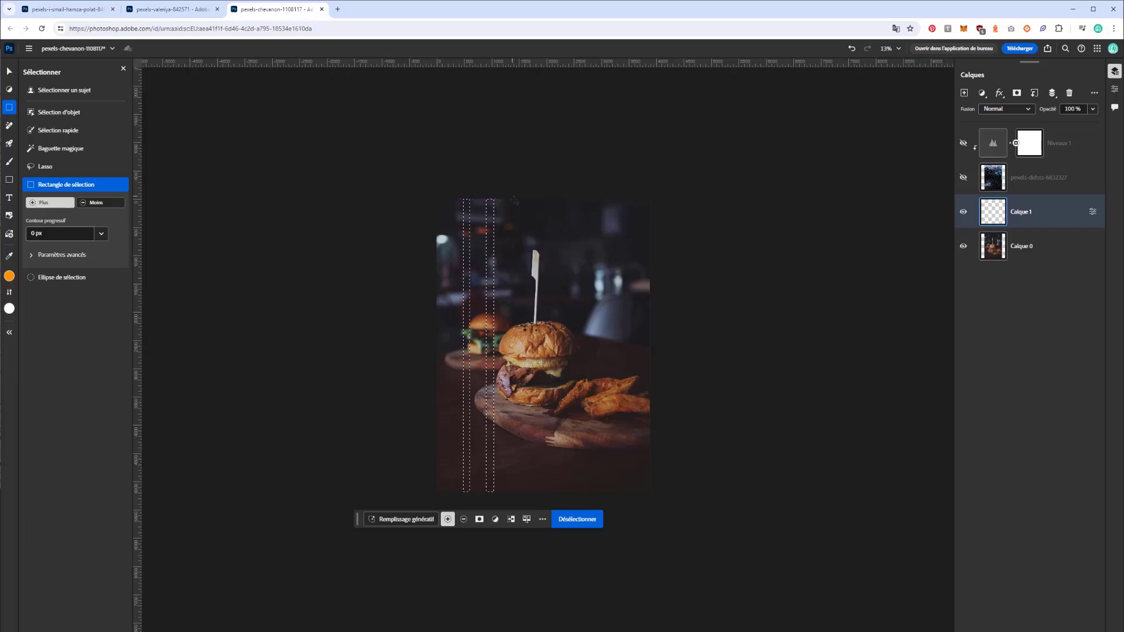
drag(515, 200, 509, 492)
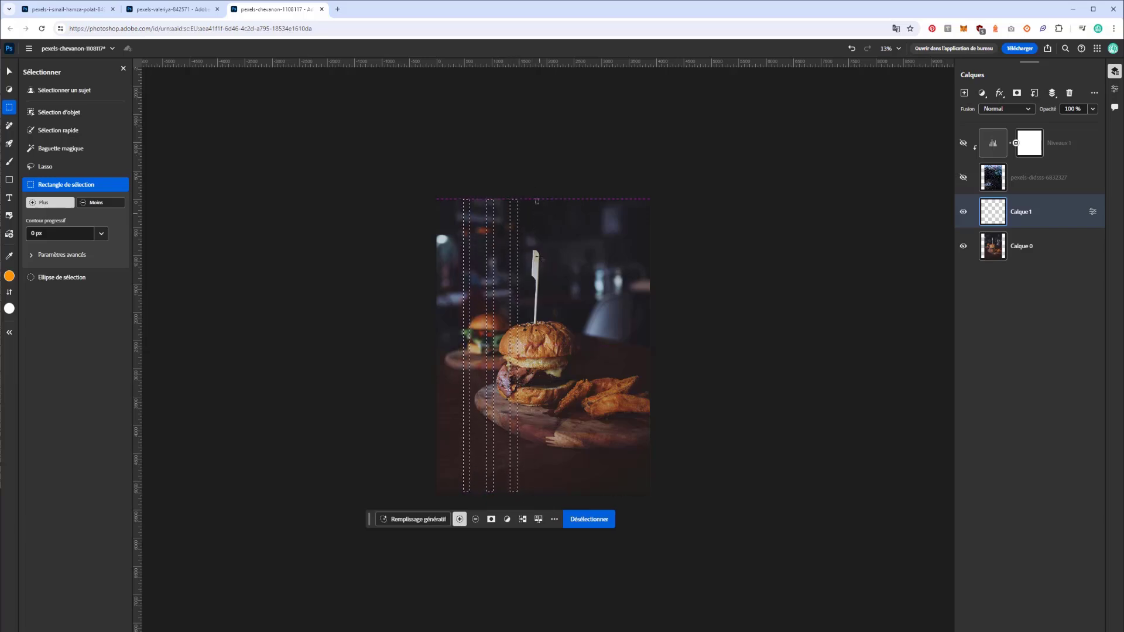
drag(537, 200, 549, 492)
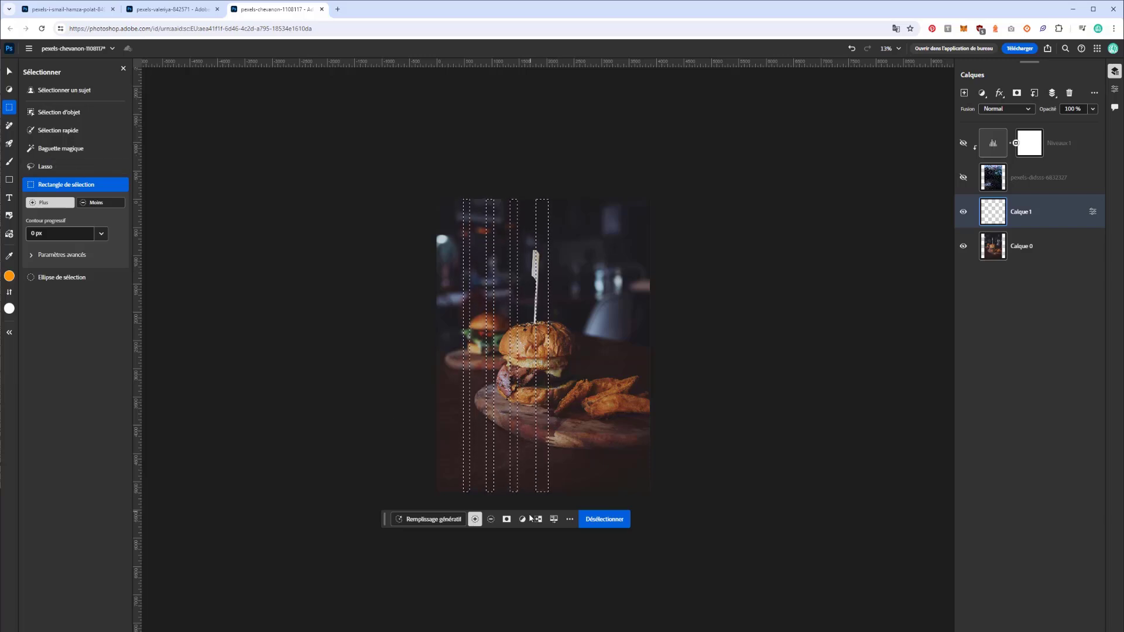
Transform the strip selection to a width of 2118 and height of 5787, rotated -41,8° diagonally across the photo, and commit it
click(569, 521)
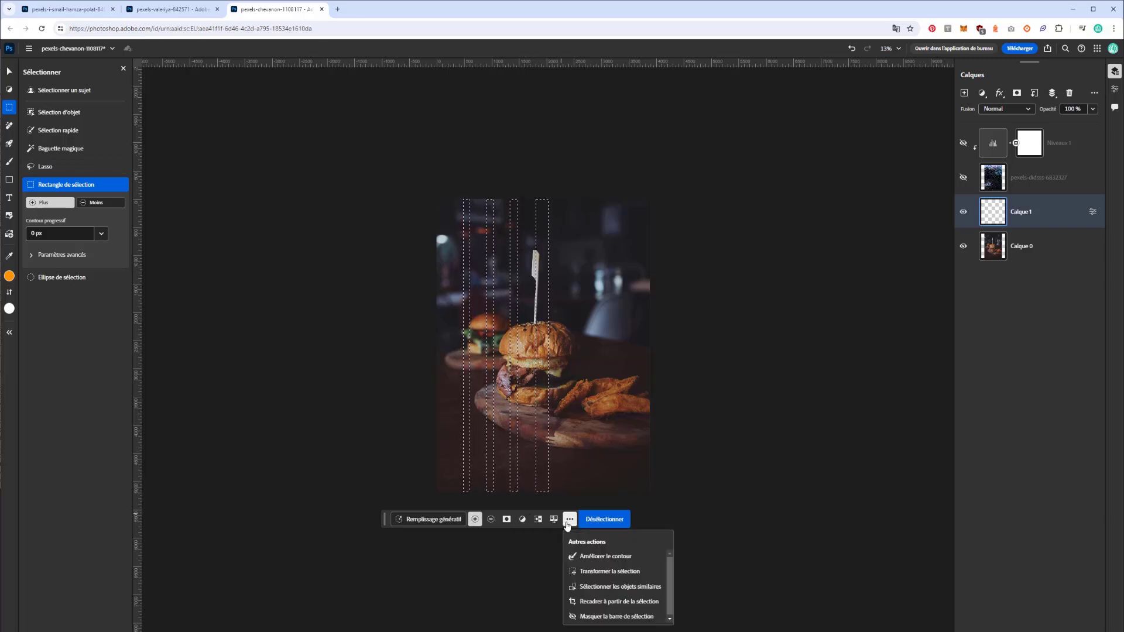
click(575, 571)
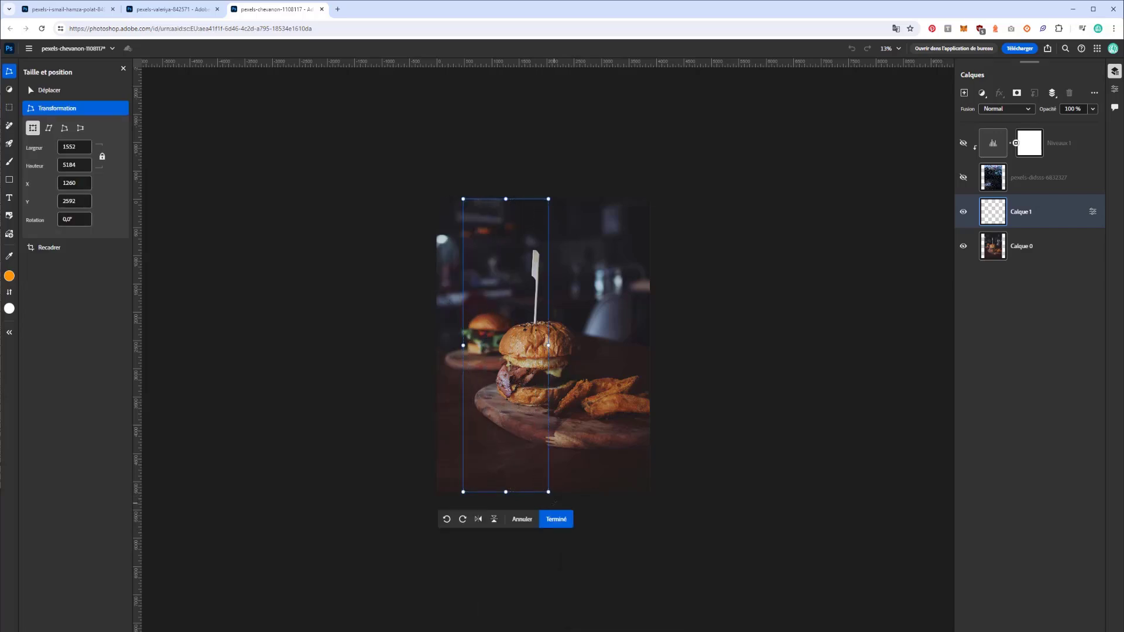
drag(552, 502, 579, 497)
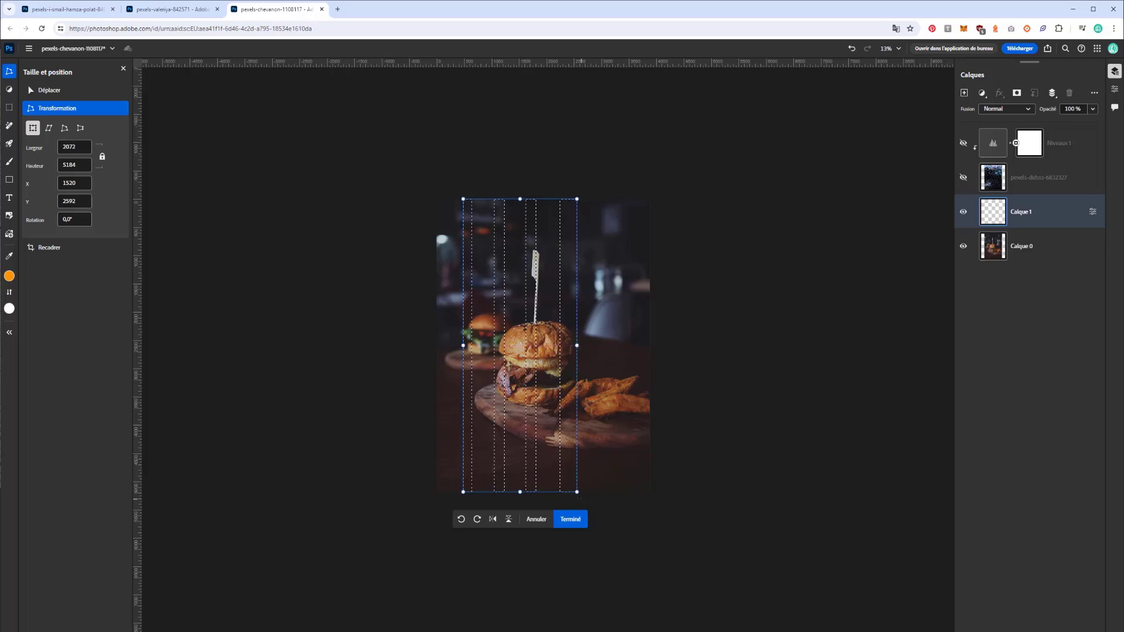
drag(579, 498, 661, 421)
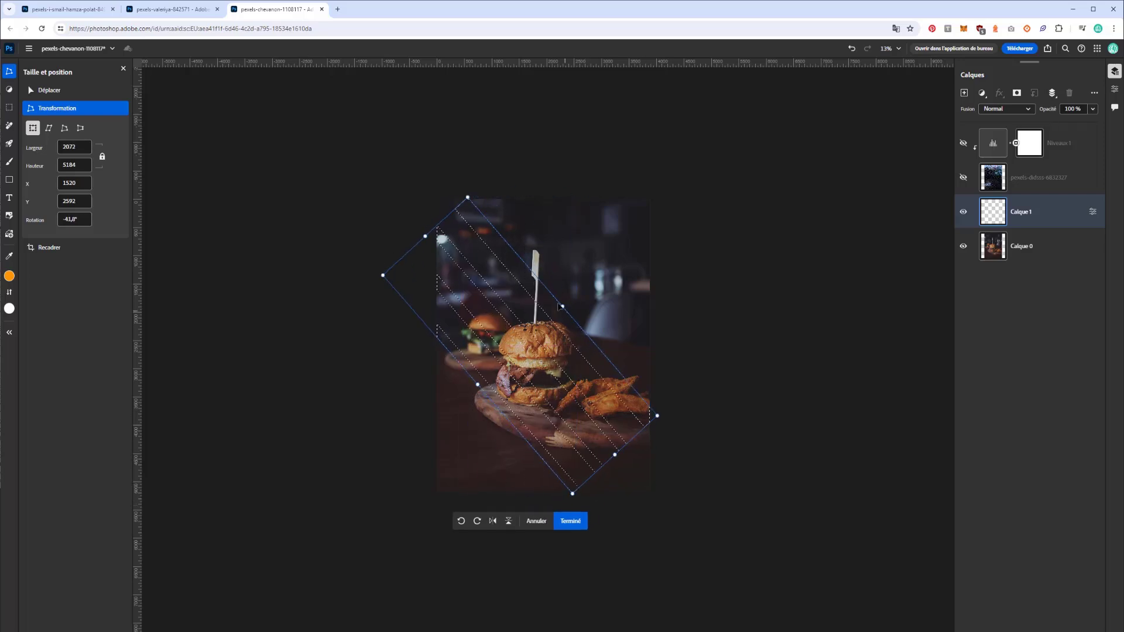
drag(564, 305, 565, 305)
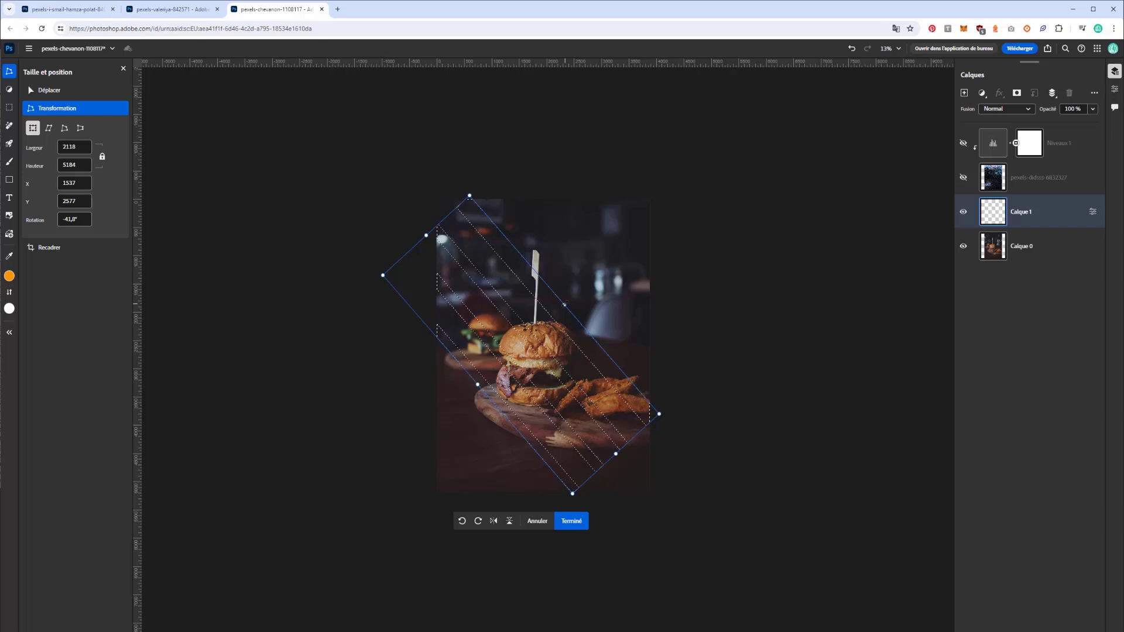
drag(616, 454, 663, 518)
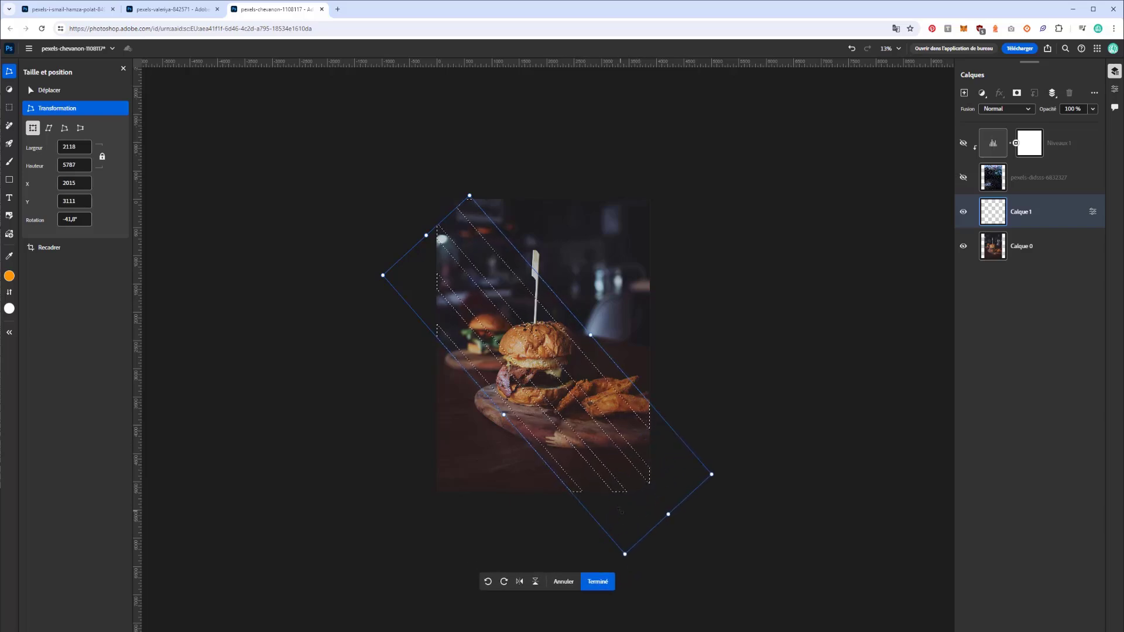
drag(423, 230, 408, 201)
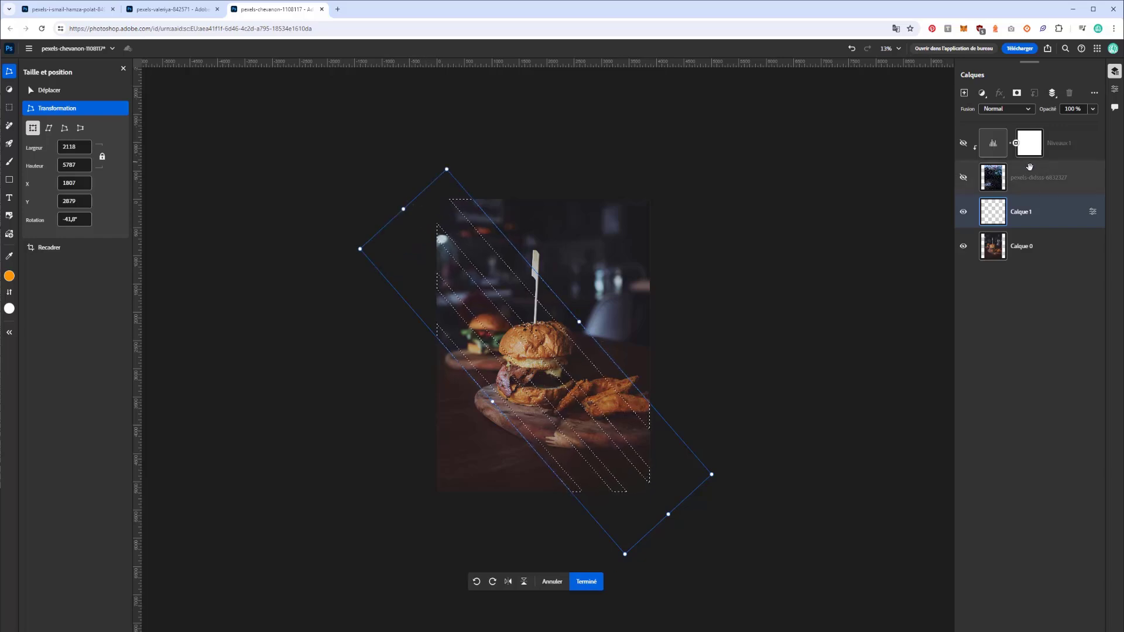
click(983, 94)
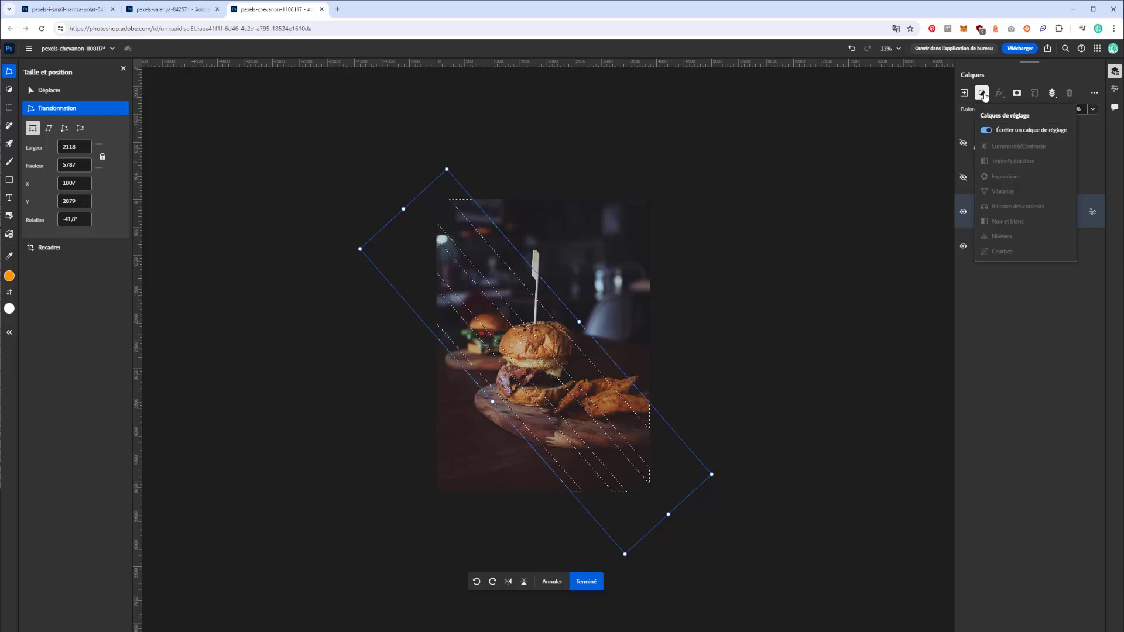
click(586, 582)
Add a Niveaux adjustment masked by the diagonal strip selection, slightly darken its midtones, and release its clipping to the empty layer
click(983, 93)
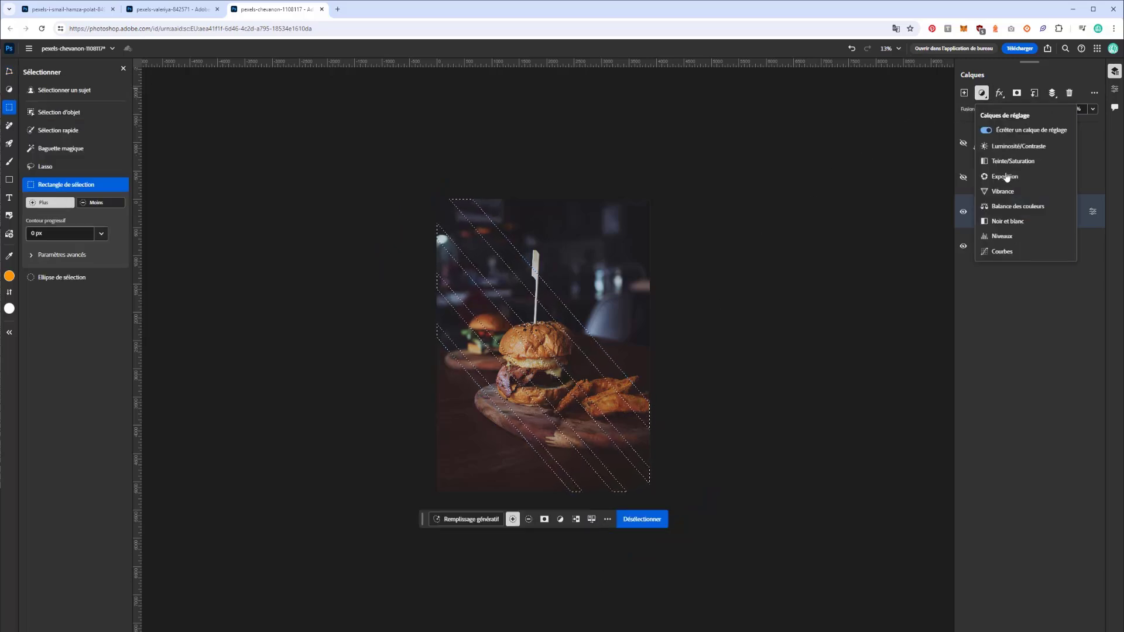
click(1002, 238)
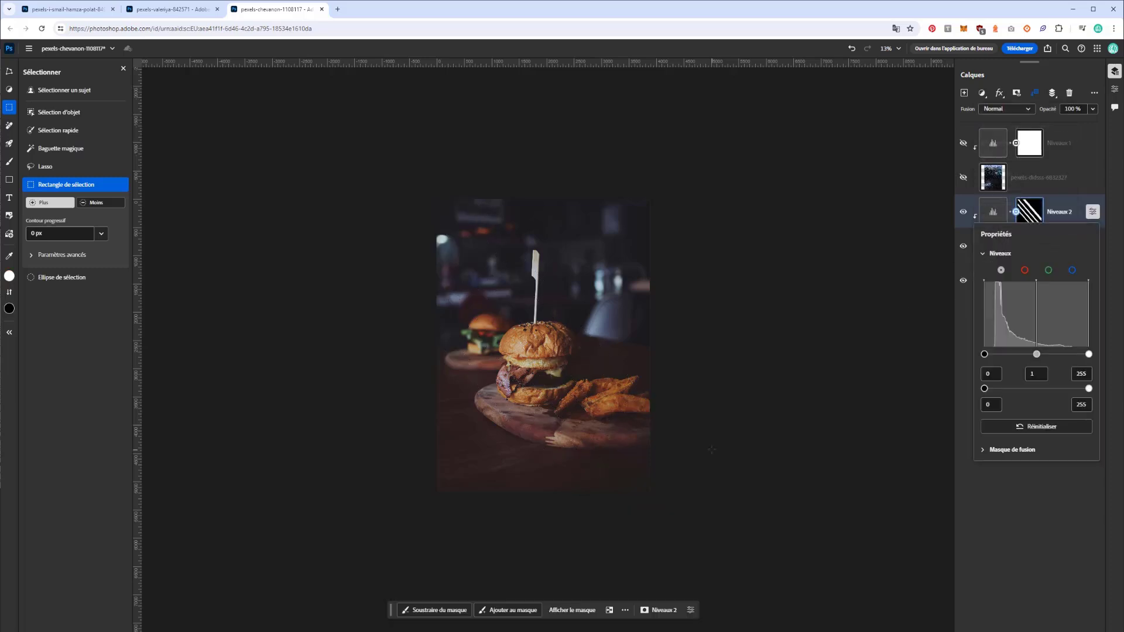
mouse_move(1037, 355)
mouse_down()
mouse_move(1016, 355)
mouse_move(1066, 356)
mouse_move(1045, 357)
mouse_up()
click(1035, 92)
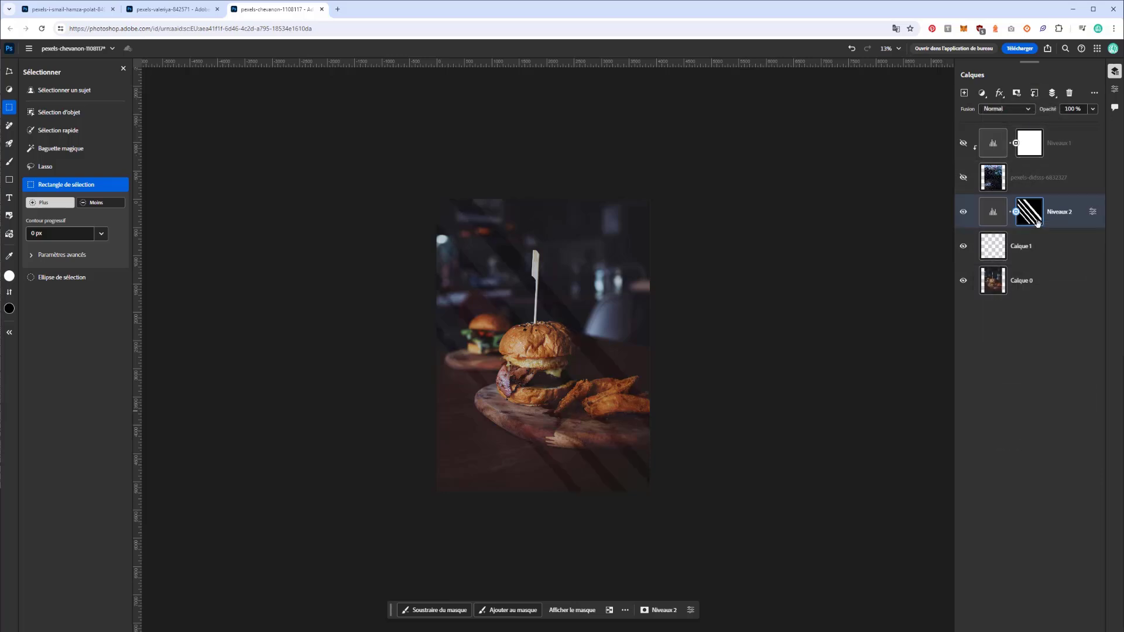
Brighten the diagonal strips in the Niveaux 2 adjustment with midtones 1,87 and white point 242
click(993, 212)
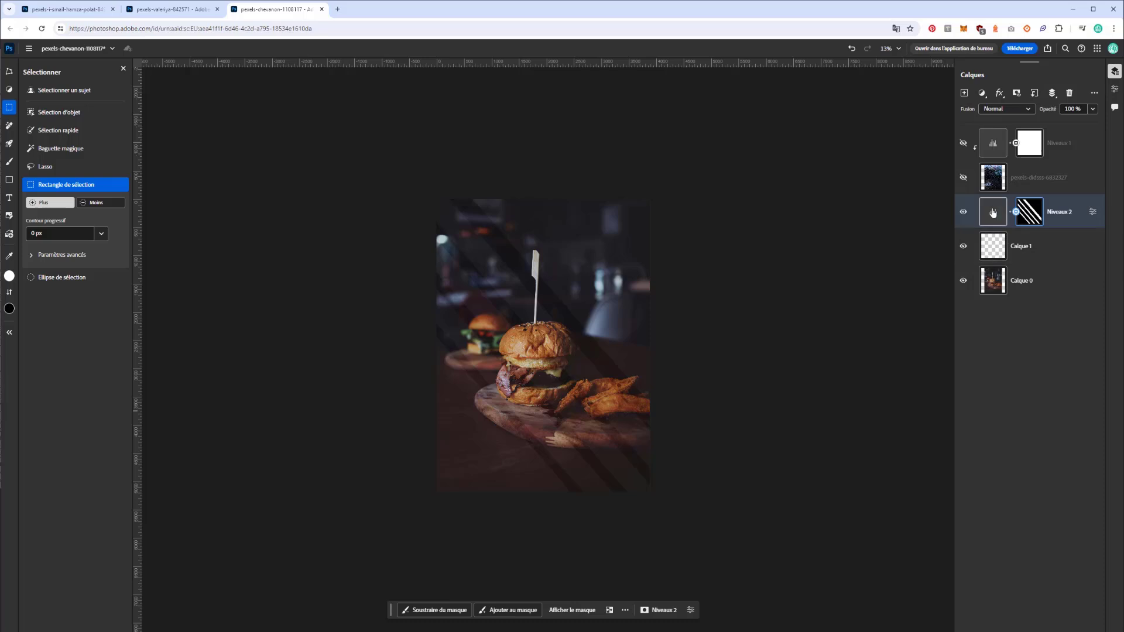
click(1092, 212)
drag(1040, 355, 1084, 356)
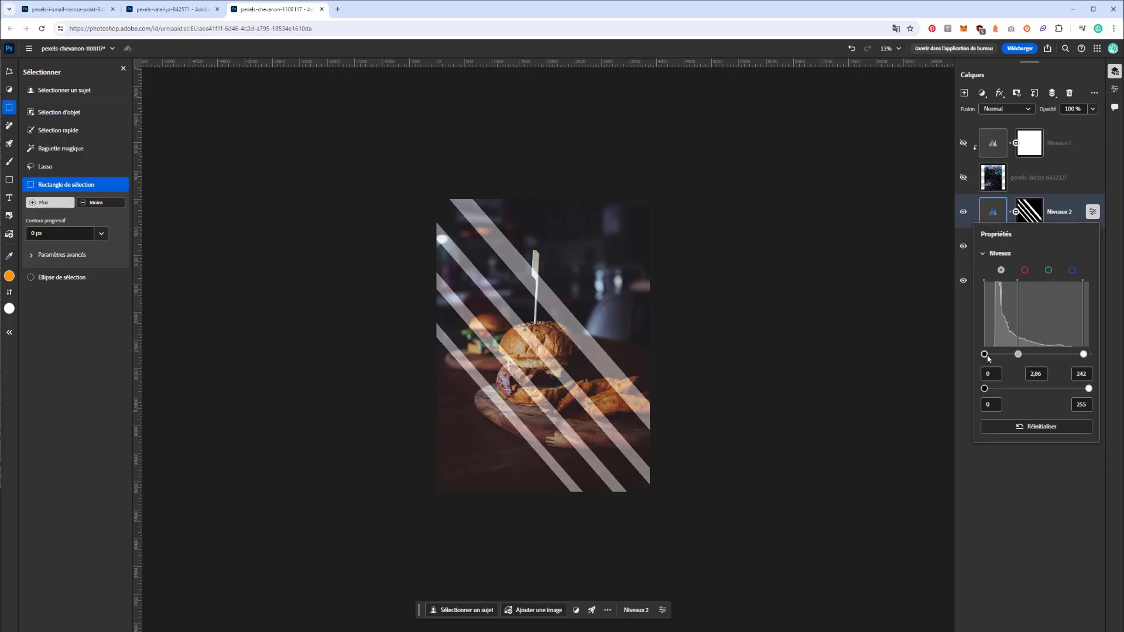
drag(987, 358, 1026, 355)
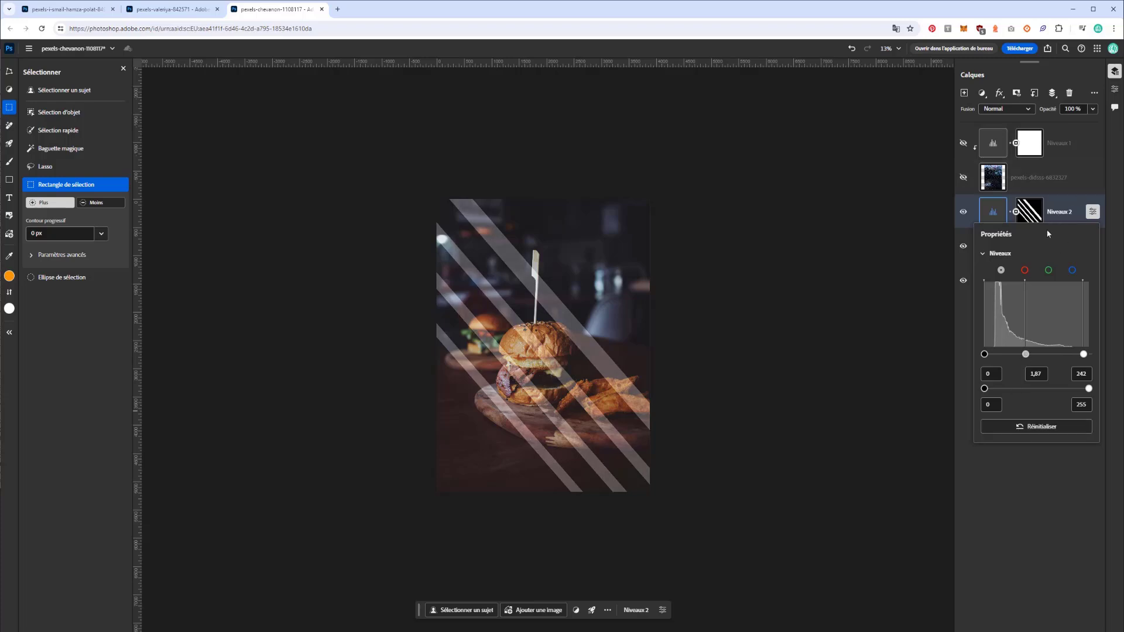
click(1093, 211)
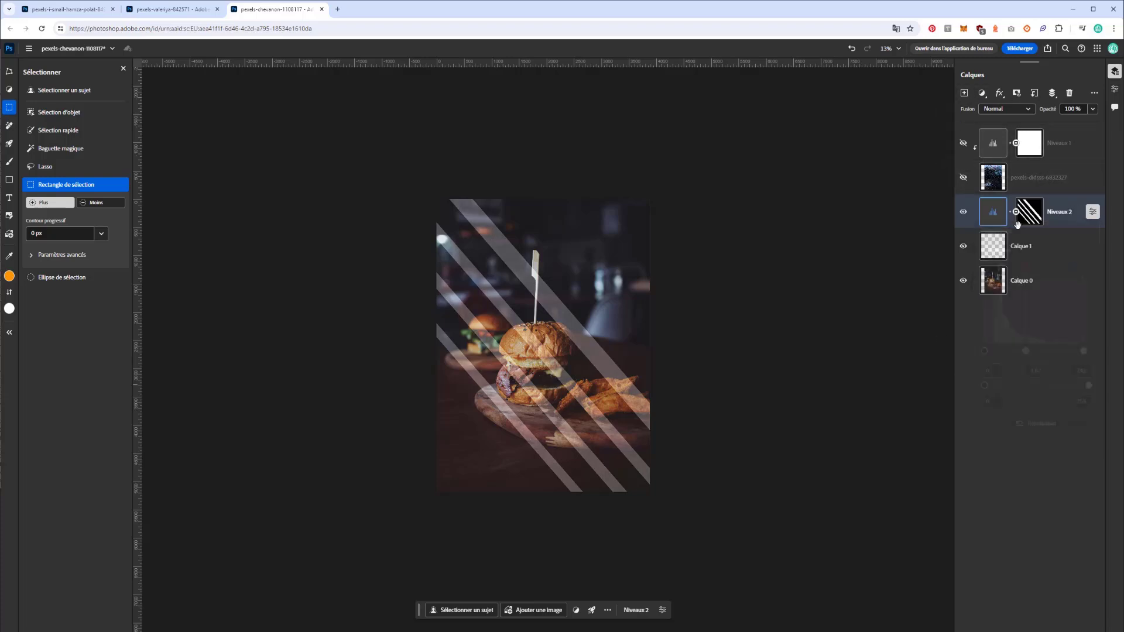
Feather the Niveaux 2 layer mask by 176 px to soften the edges of the light strips
click(1033, 207)
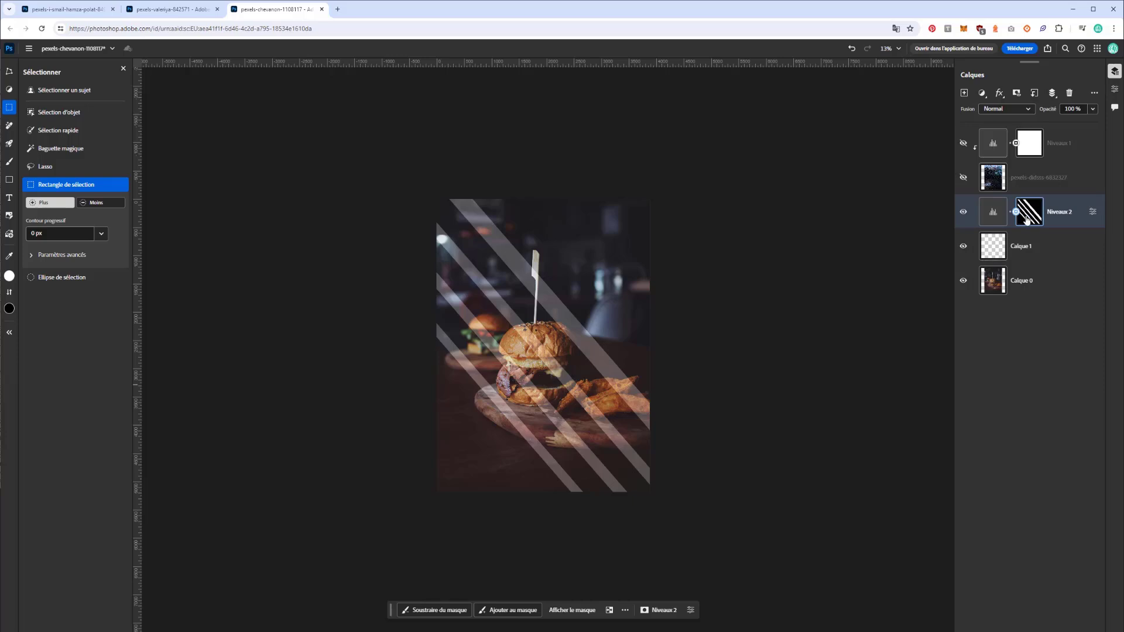
click(1093, 215)
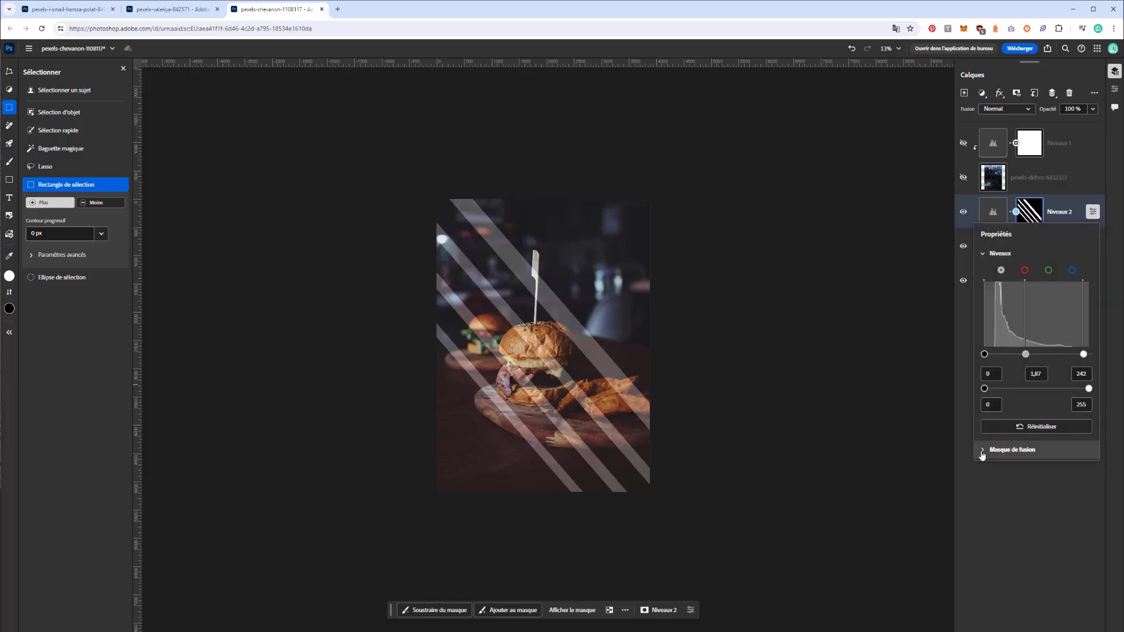
click(989, 449)
drag(986, 498, 1032, 496)
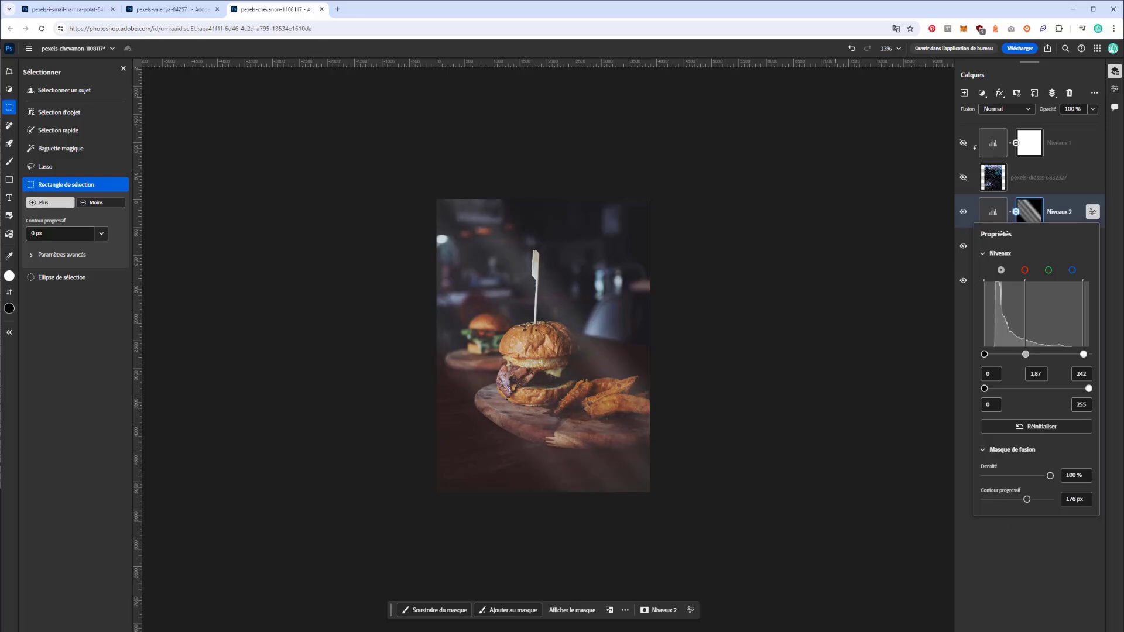
click(1093, 212)
Delete the empty Calque 1 layer directly above the burger photo
click(1017, 241)
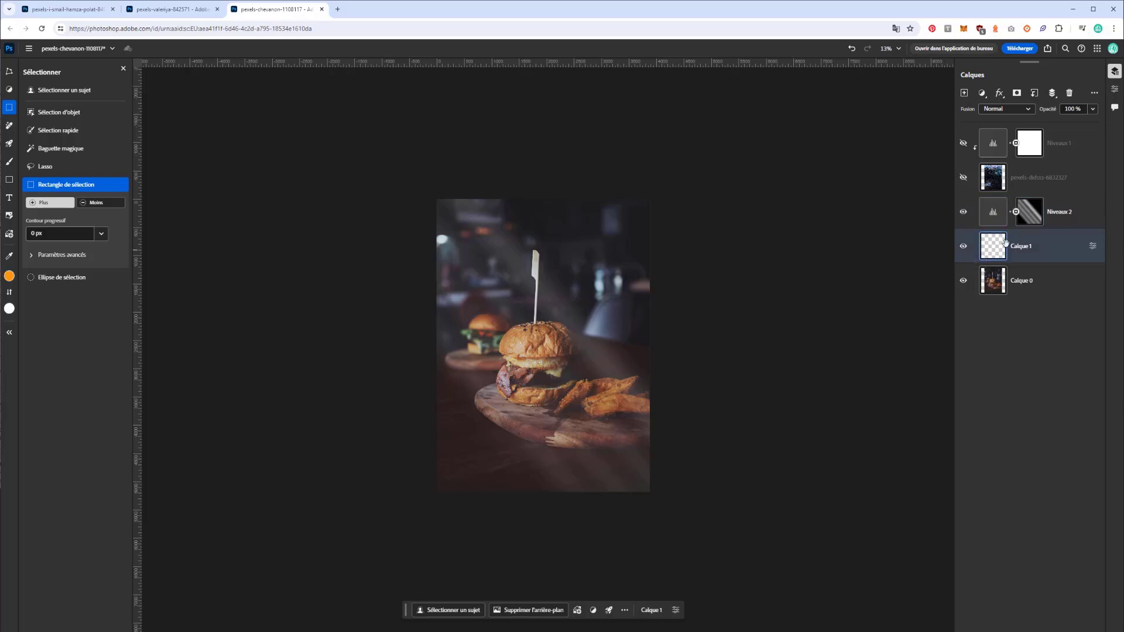
click(964, 246)
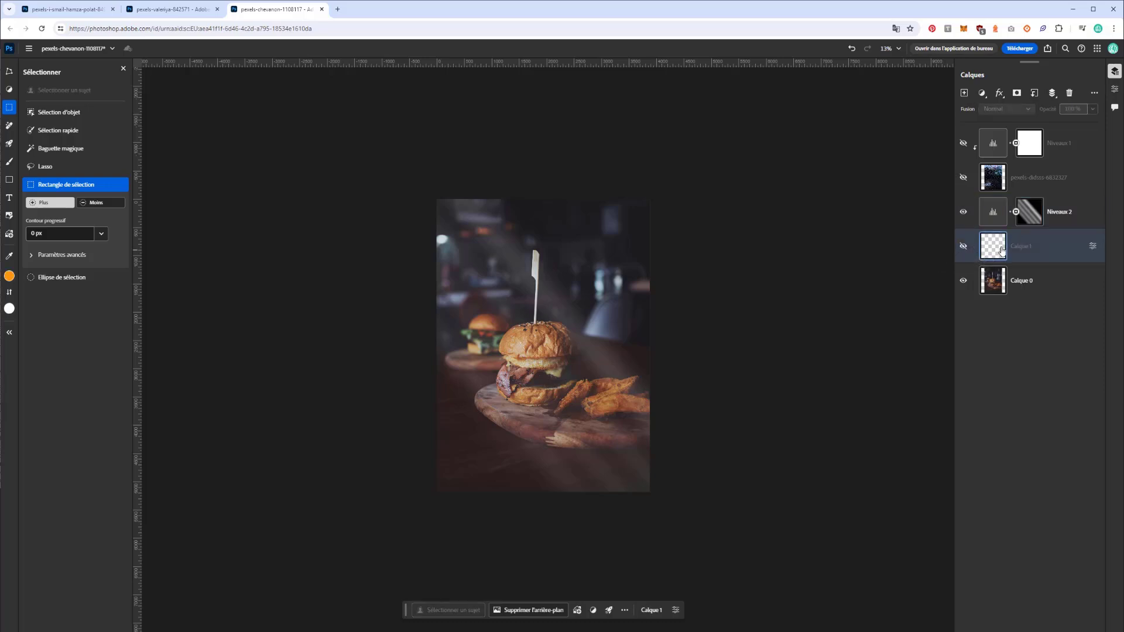
key(Delete)
Add a clipped Niveaux adjustment to the burger photo layer and slightly darken its midtones
click(982, 93)
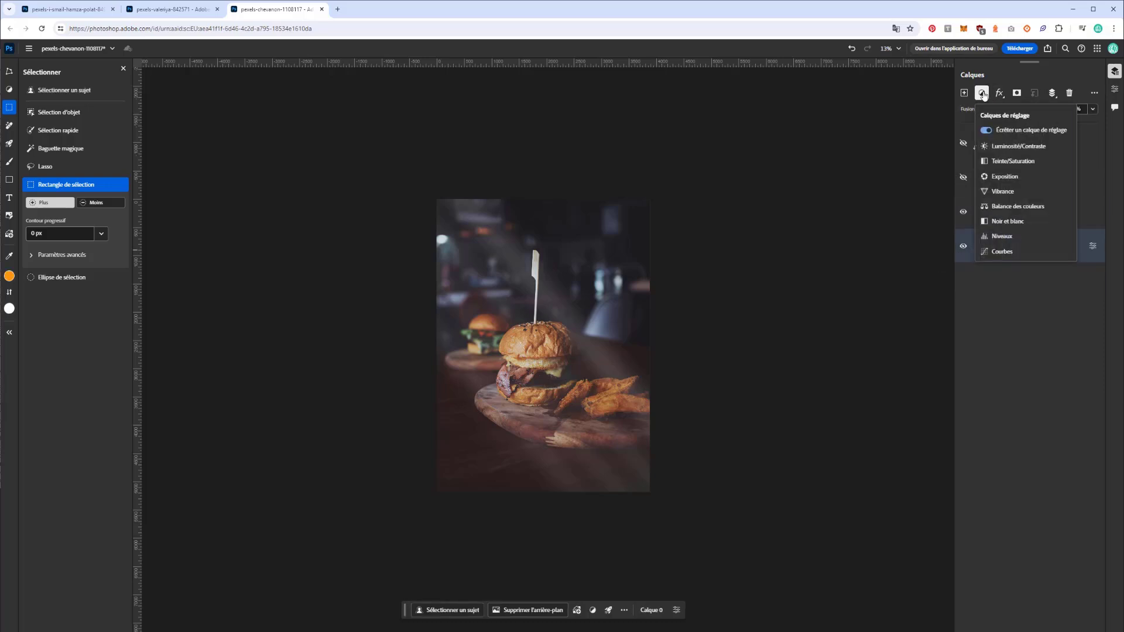
click(1000, 236)
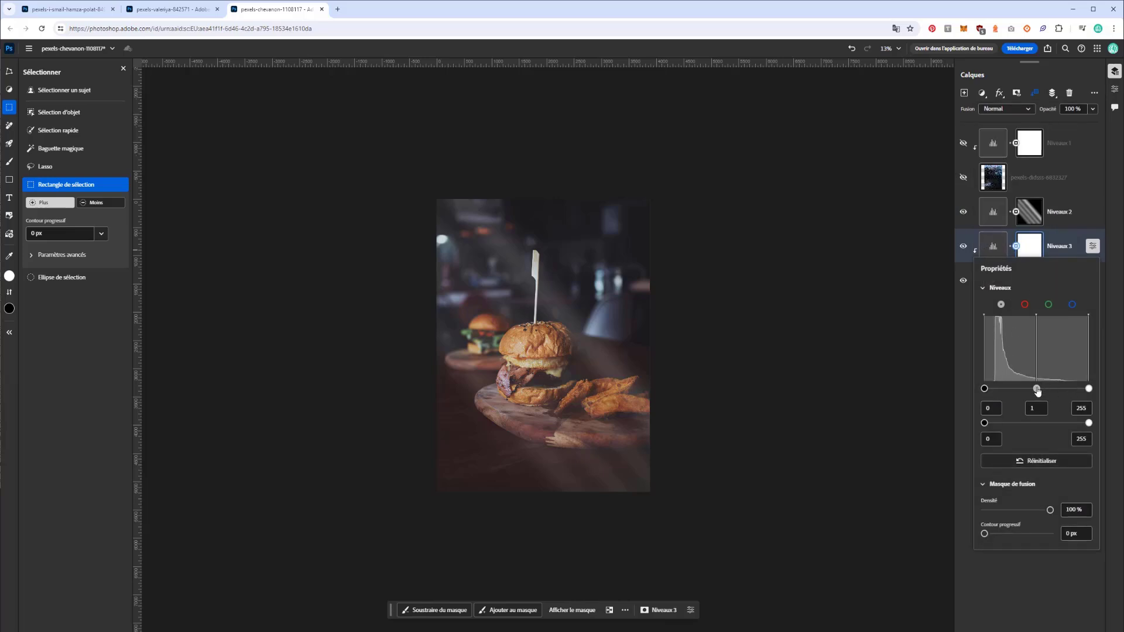
drag(1038, 391, 1047, 389)
Raise the midtones of the light strips' Niveaux 2 adjustment to 2,44
click(1026, 214)
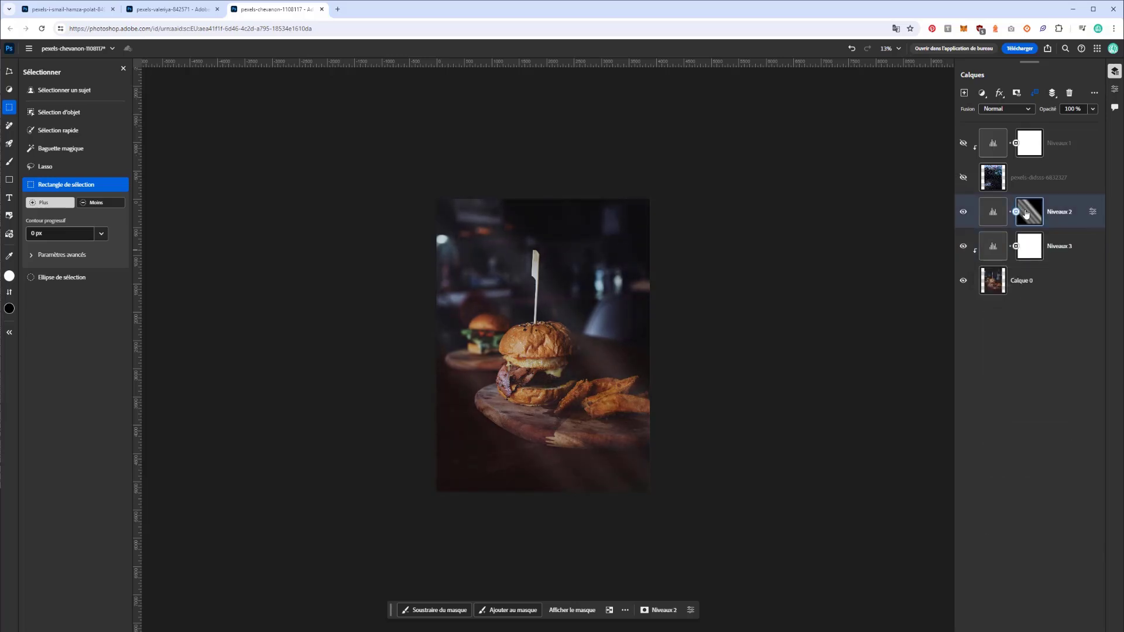
click(1092, 212)
drag(1026, 355, 1022, 356)
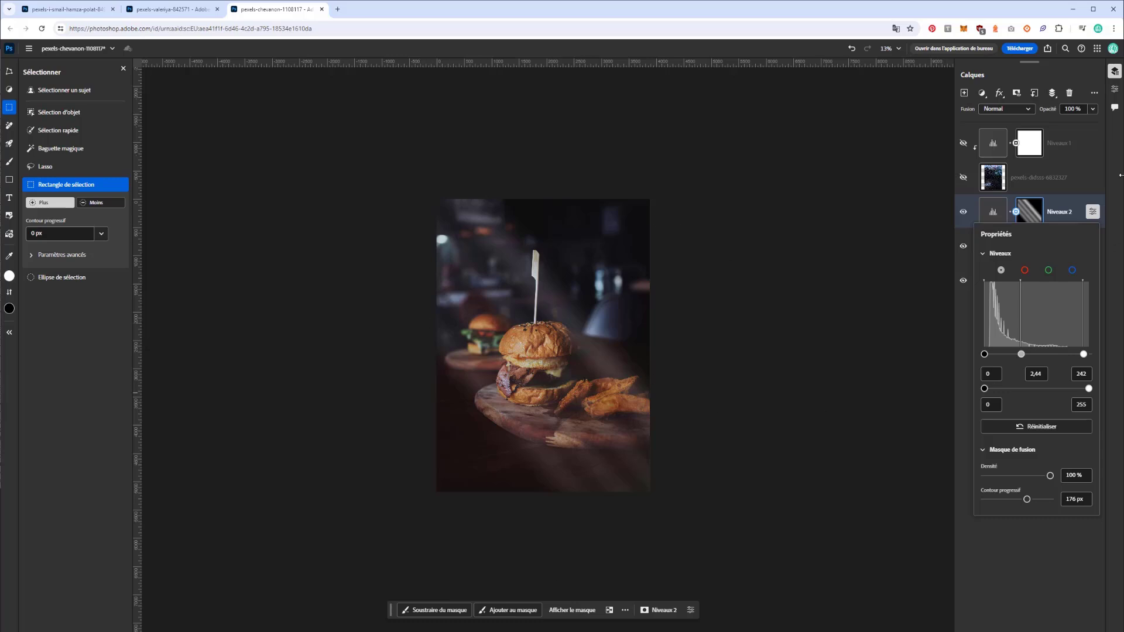
click(1070, 215)
Toggle the visibility of the Niveaux 2 layer to compare the photo with and without the light strips
drag(963, 216, 964, 222)
click(964, 214)
click(963, 214)
click(963, 214)
click(963, 214)
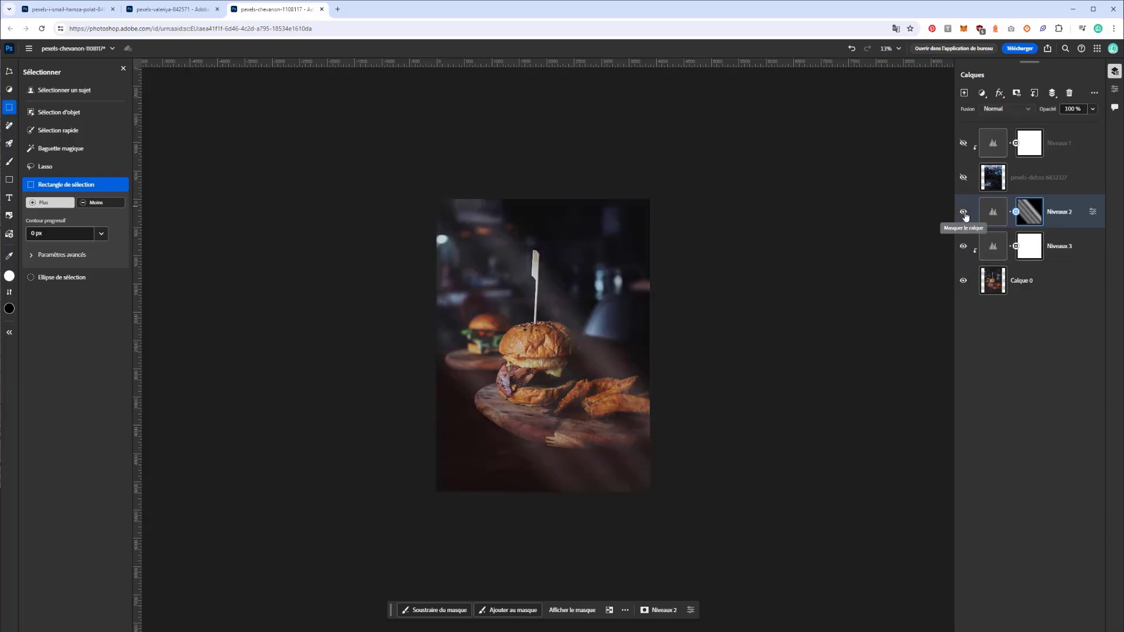